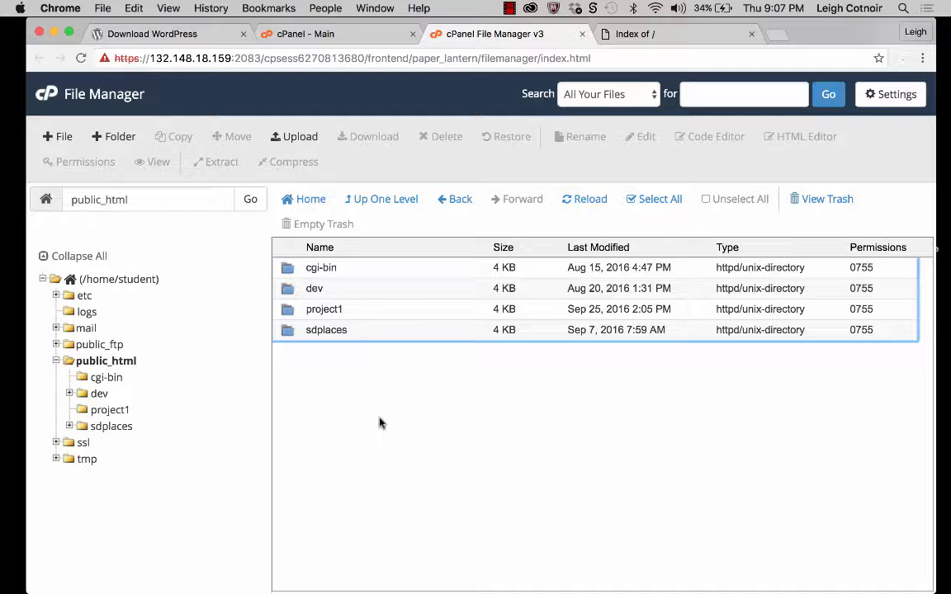
Close the File Manager page and open the MySQL Database Wizard in cPanel.
left_click(321, 331)
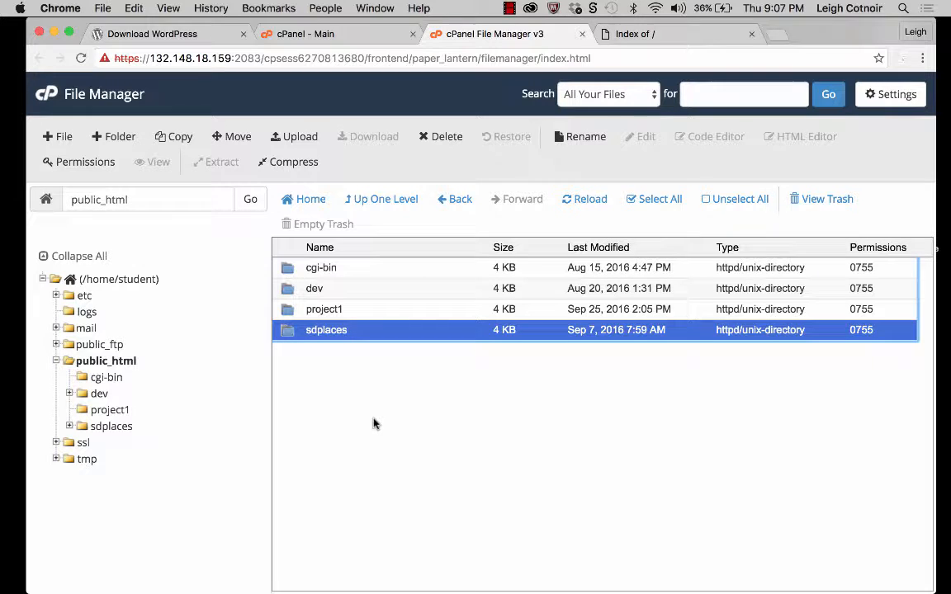
left_click(582, 35)
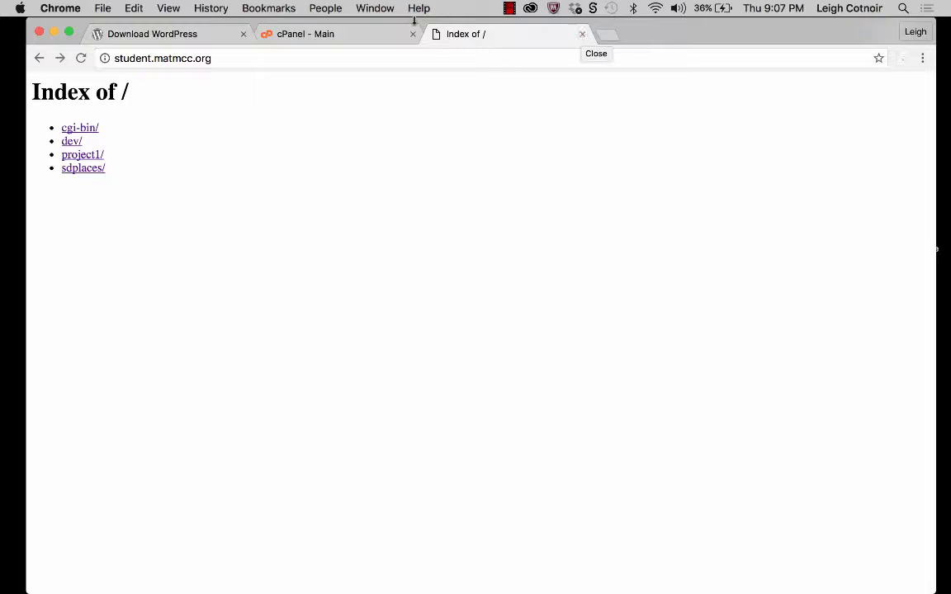
left_click(329, 34)
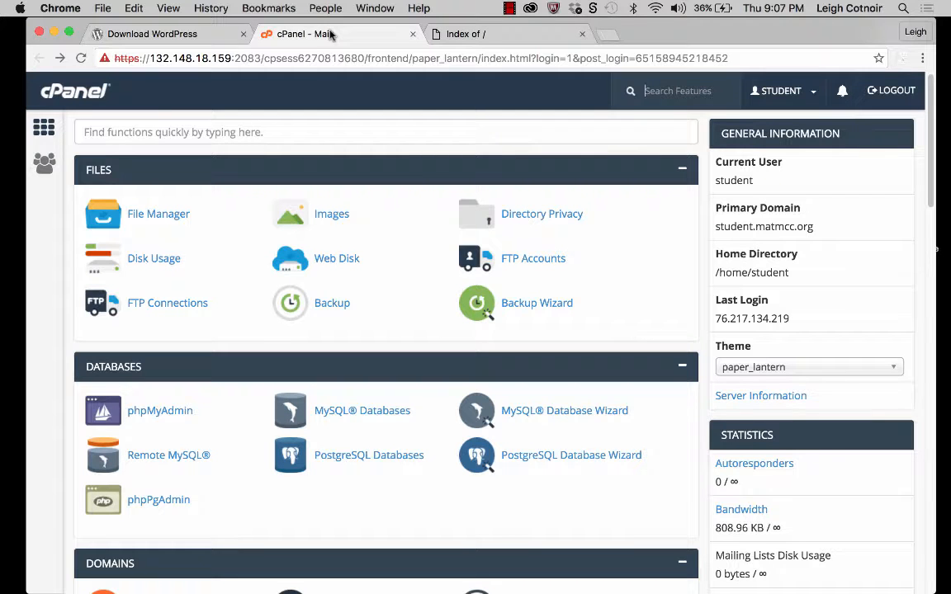
scroll(264, 278, "down", 5)
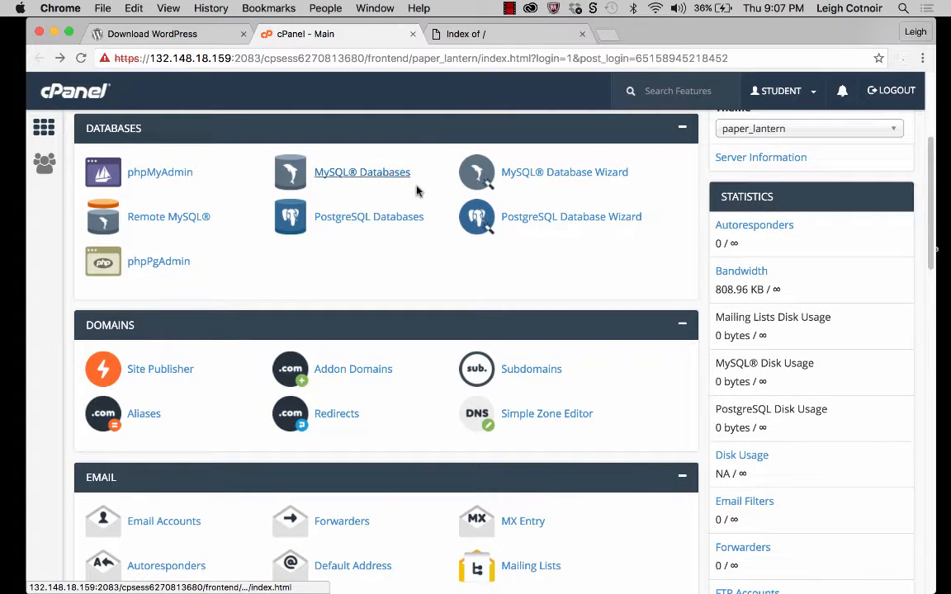
left_click(538, 179)
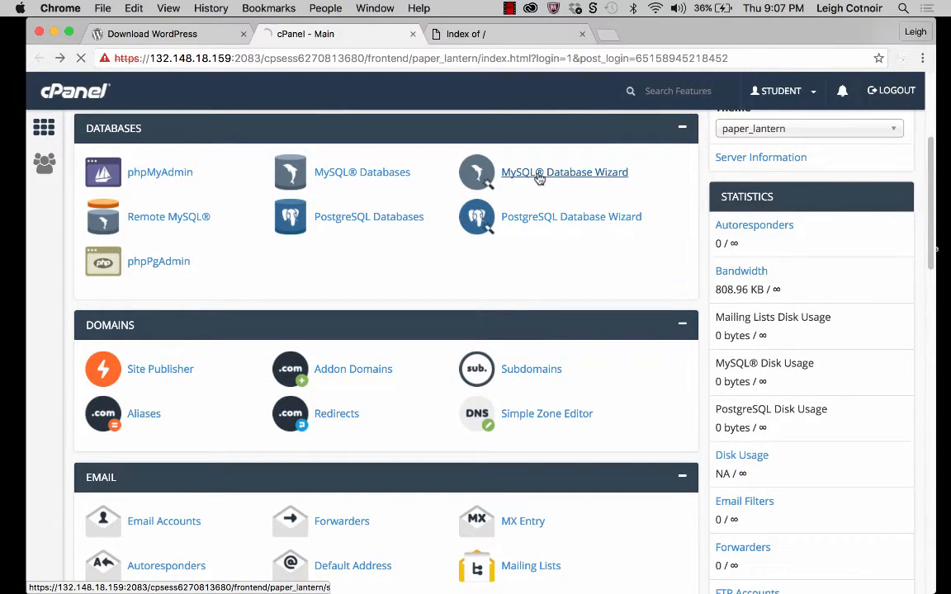
Create a new MySQL database named sdplaces under the student_ prefix.
left_click_drag(126, 309, 75, 308)
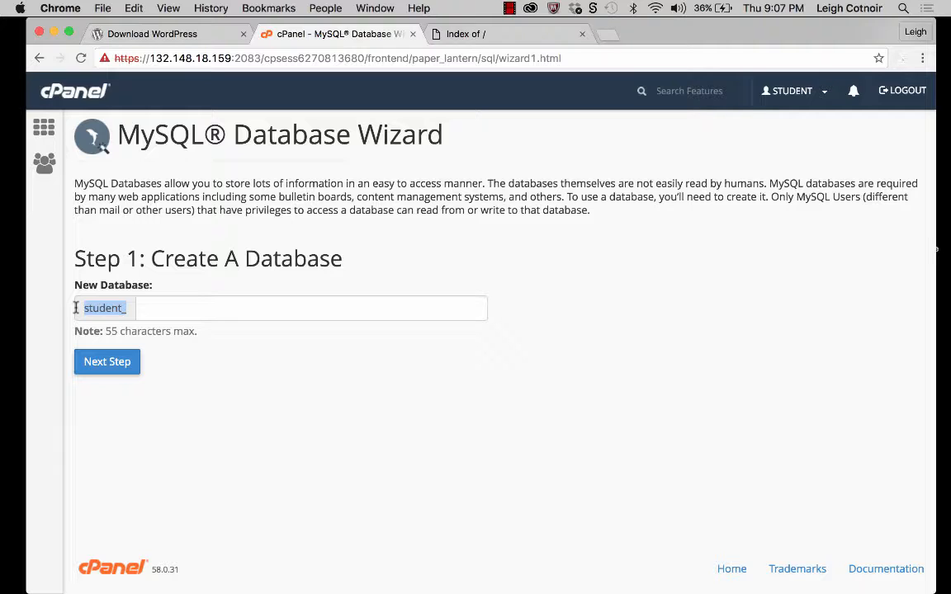
left_click(205, 304)
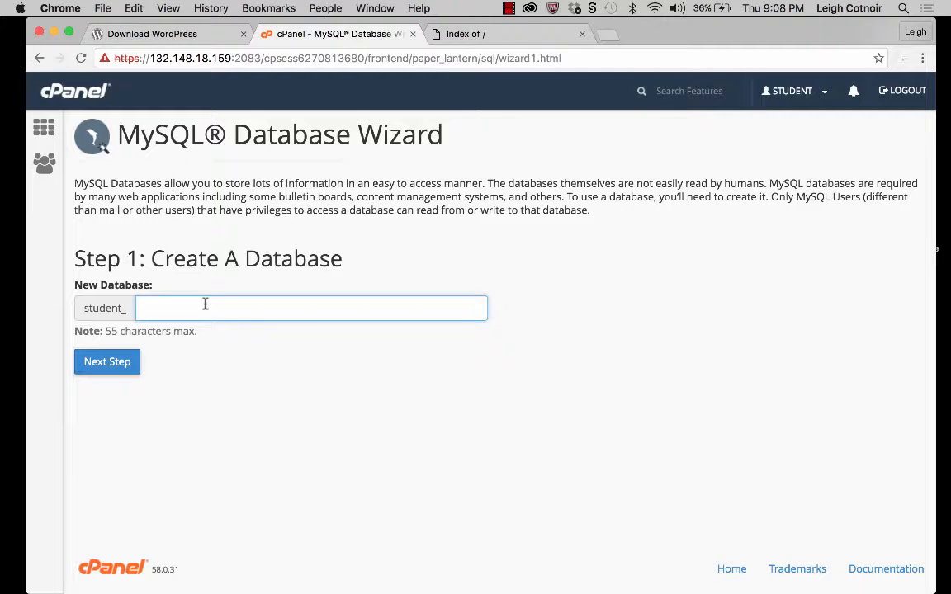
type("sdplaces")
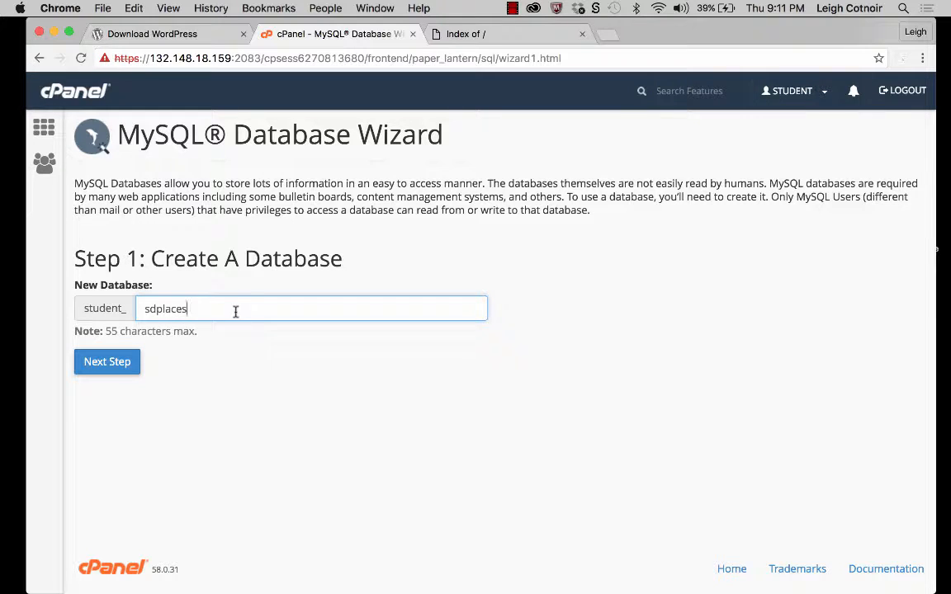
left_click(109, 372)
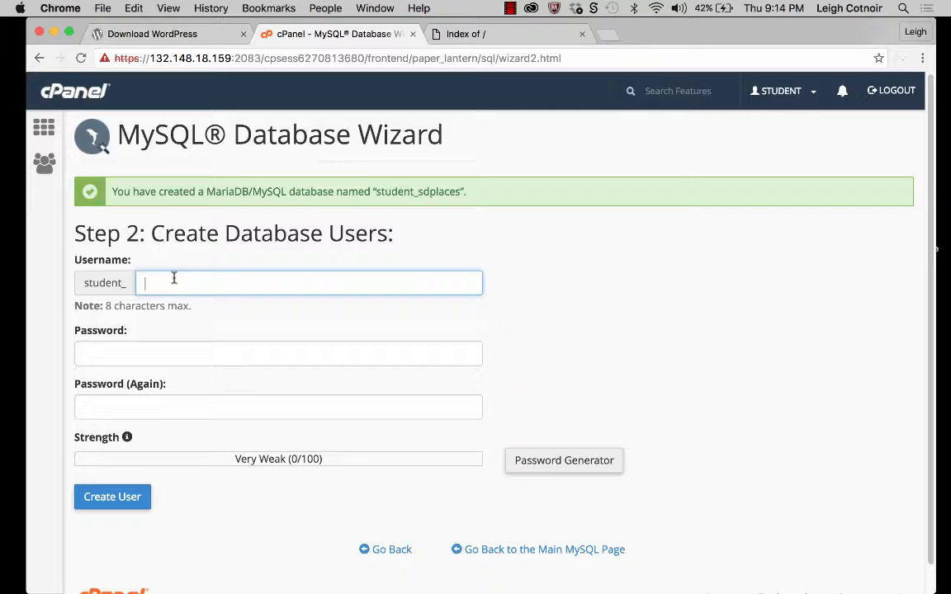
Set the new database user's name to sdplaces, matching the database name, and go to the password field.
type("sdplaces")
left_click(133, 361)
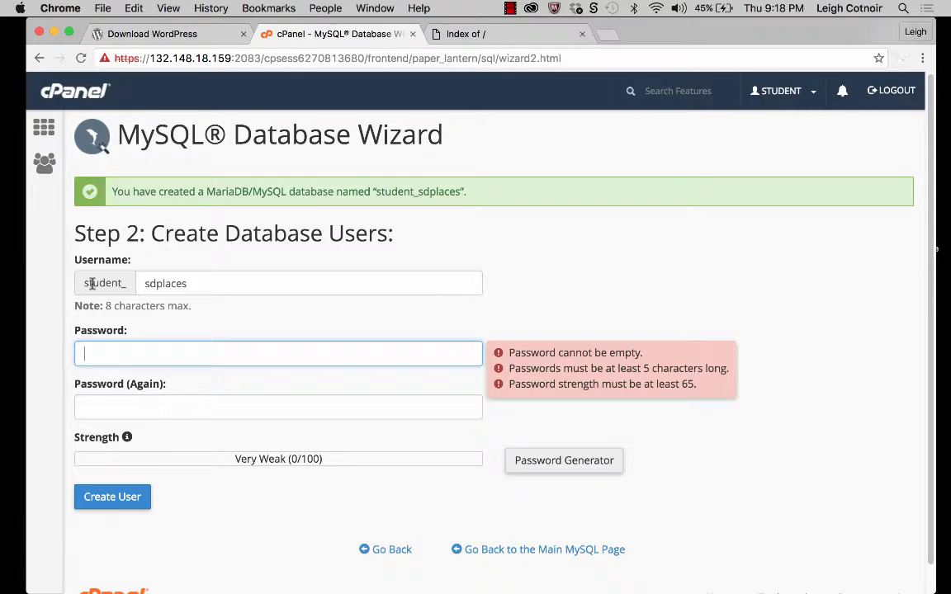
left_click_drag(197, 282, 138, 283)
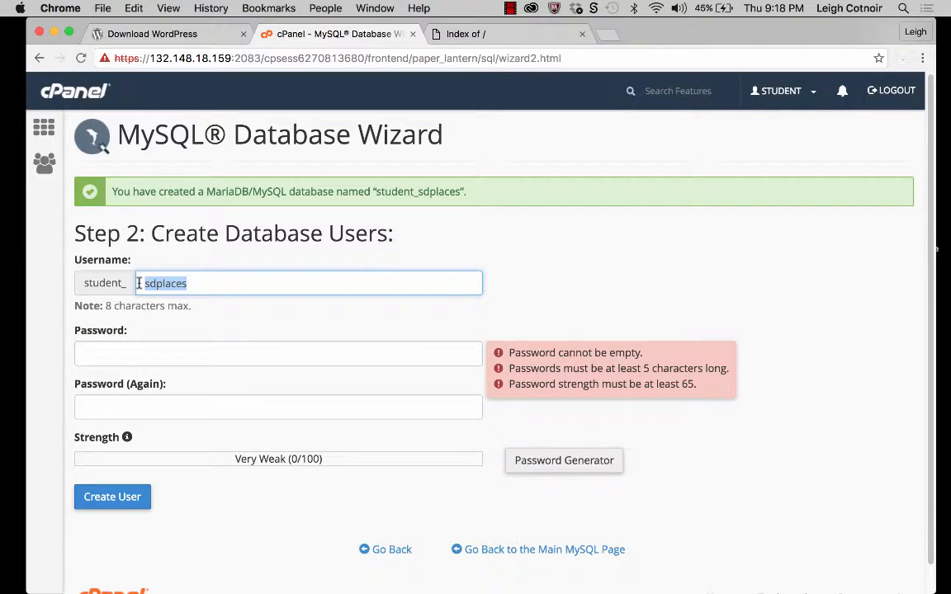
left_click(132, 355)
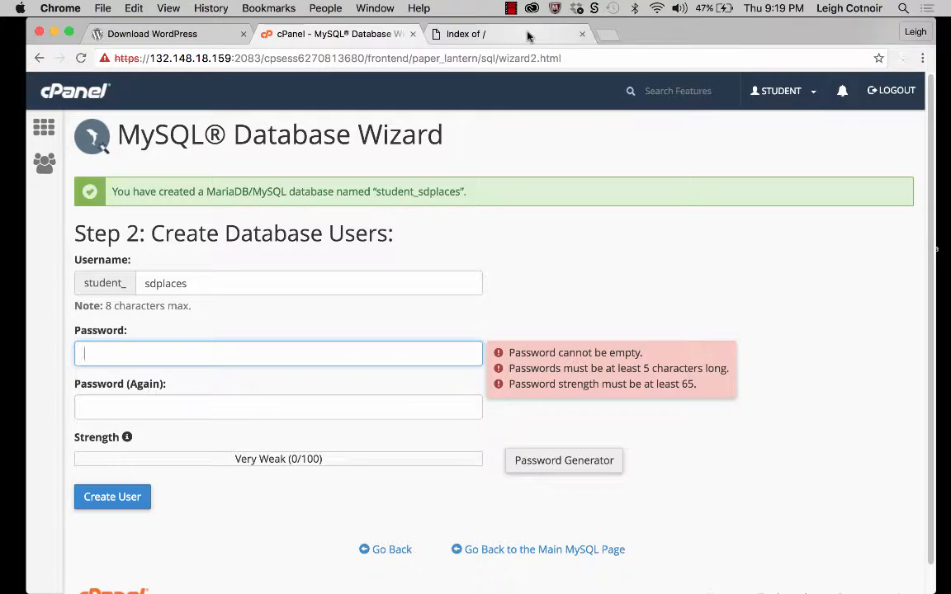
Search the web in a new tab for "strong password generator" and open strongpasswordgenerator.com.
left_click(606, 35)
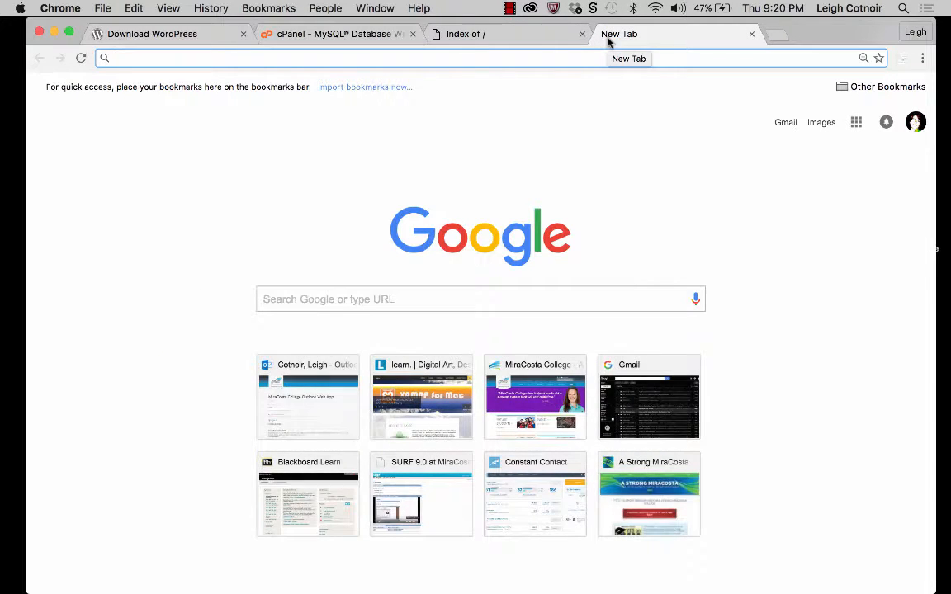
type("strong pa")
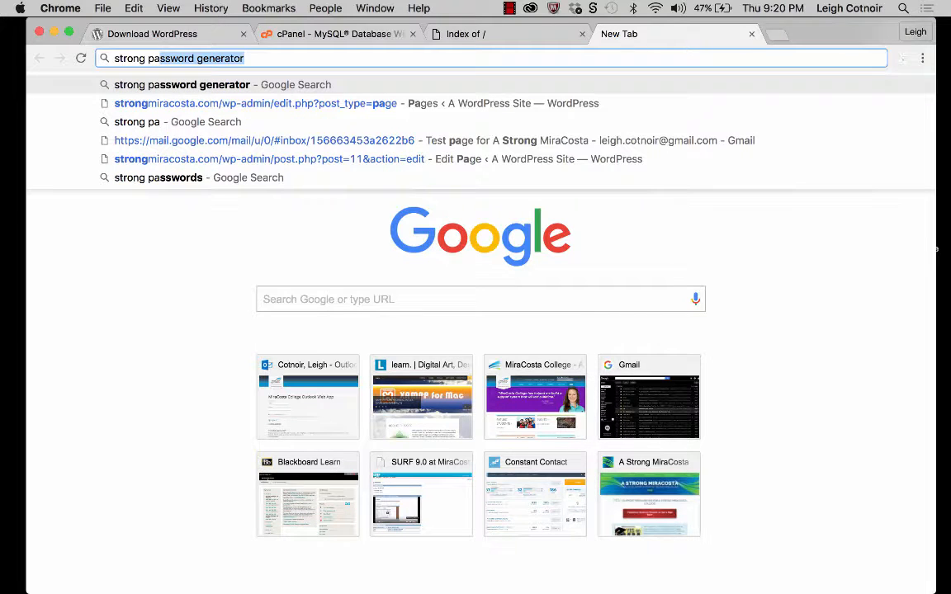
key("Return")
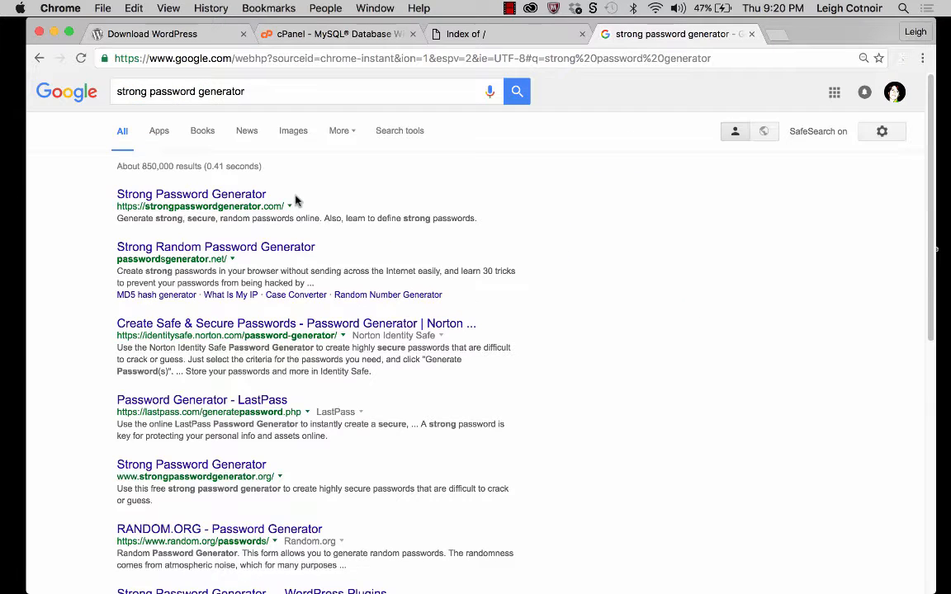
left_click(239, 195)
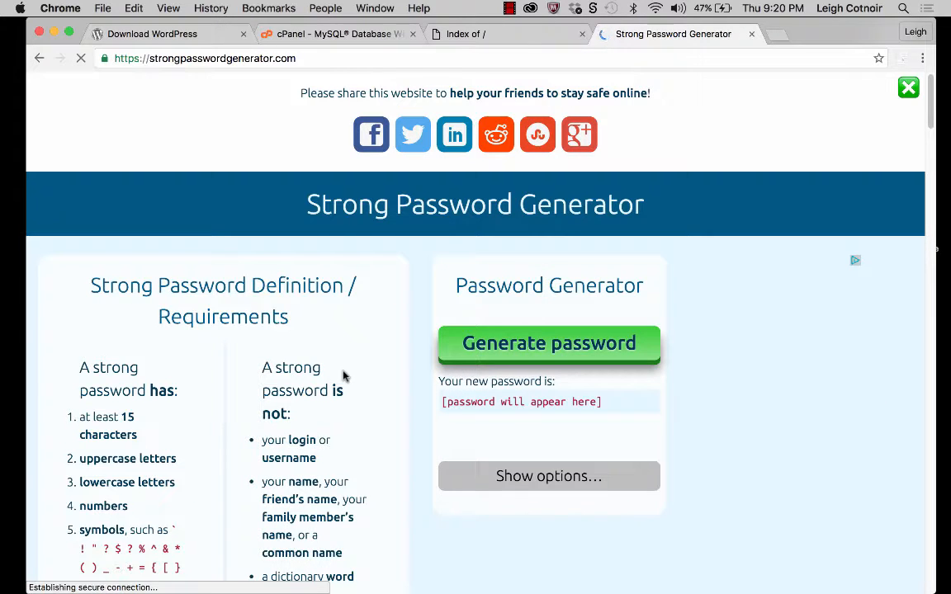
Generate a password with the generator's default options.
scroll(342, 375, "down", 2)
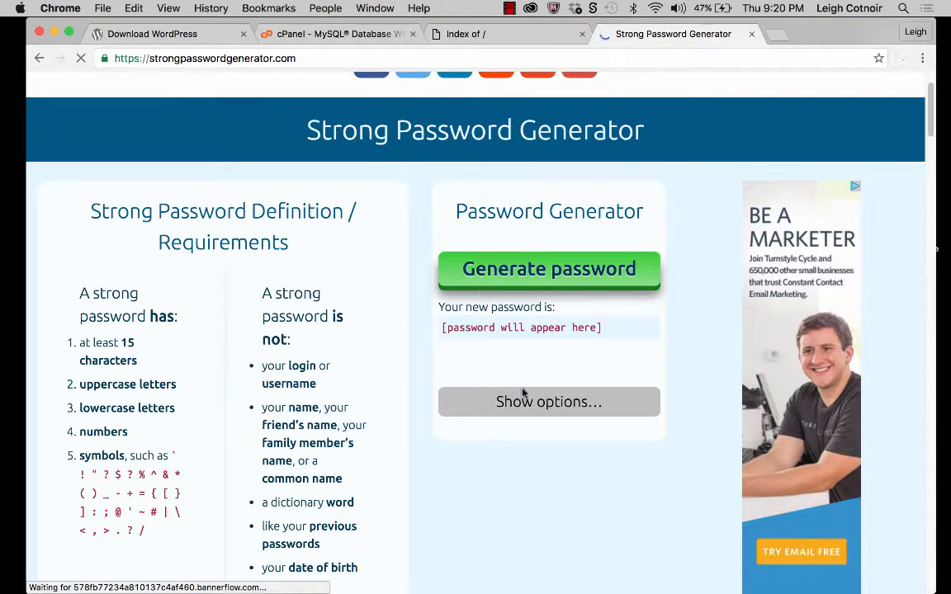
left_click(560, 402)
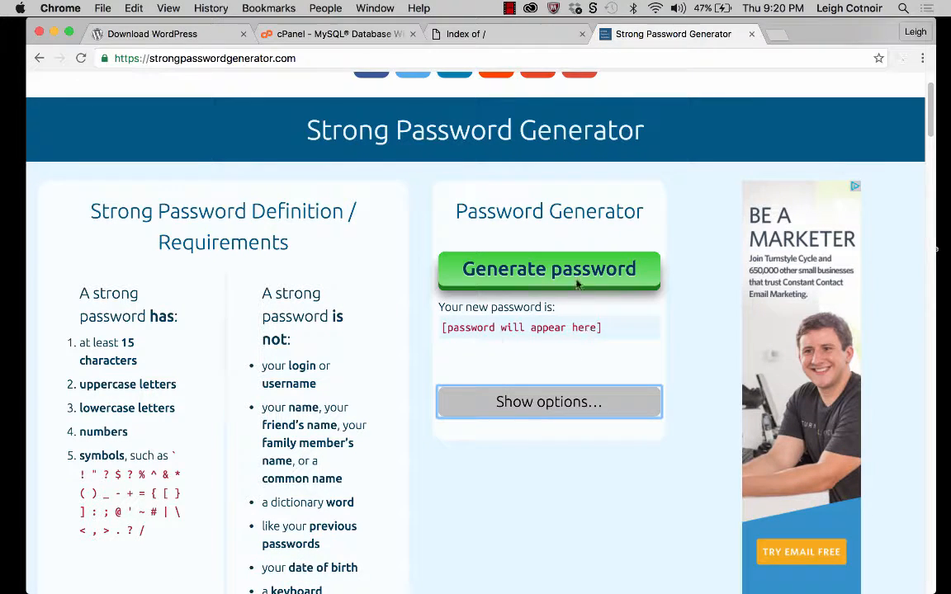
left_click(531, 275)
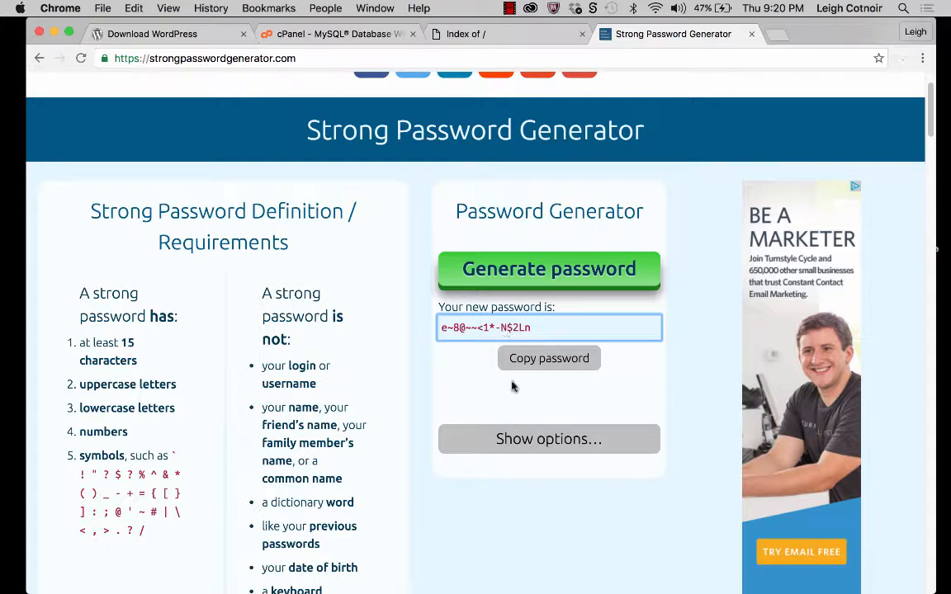
Show the generator's options, enable phonetic words and generate a new password.
left_click(518, 440)
scroll(517, 441, "down", 3)
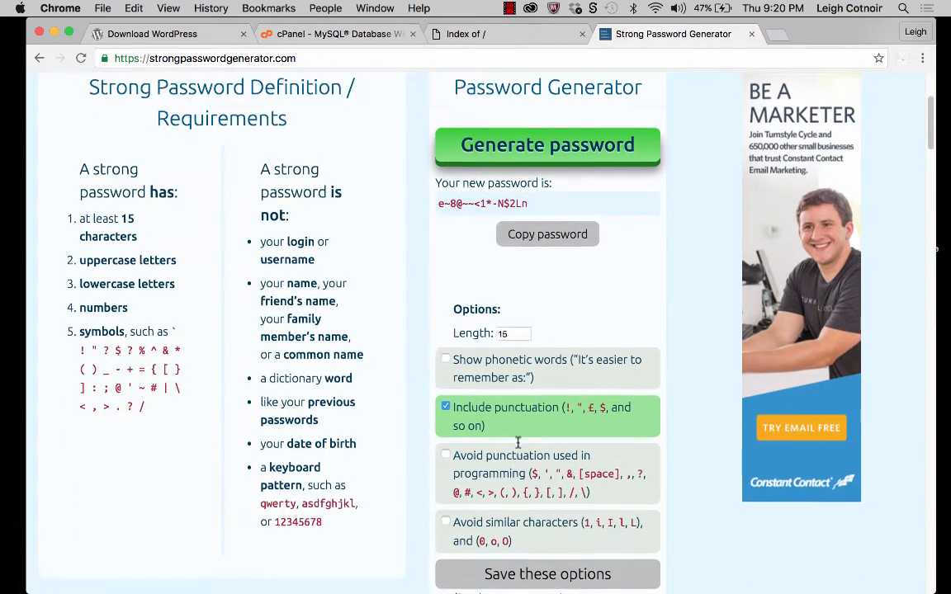
scroll(518, 444, "down", 1)
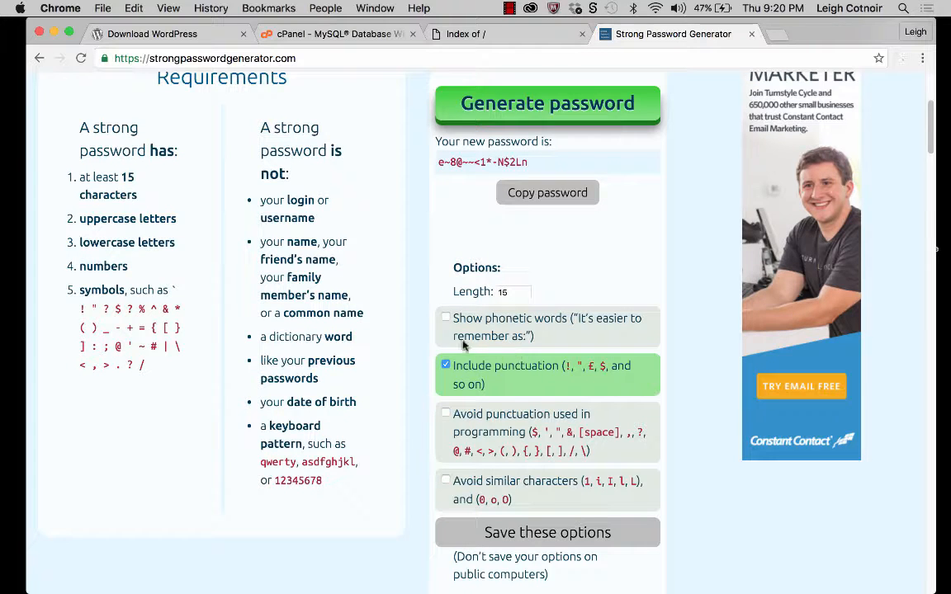
left_click(446, 318)
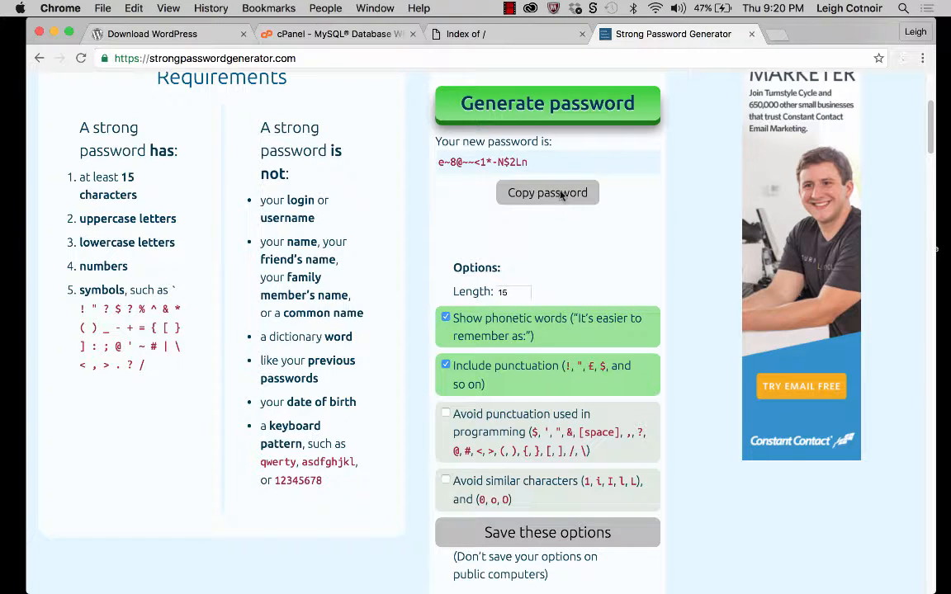
left_click(572, 108)
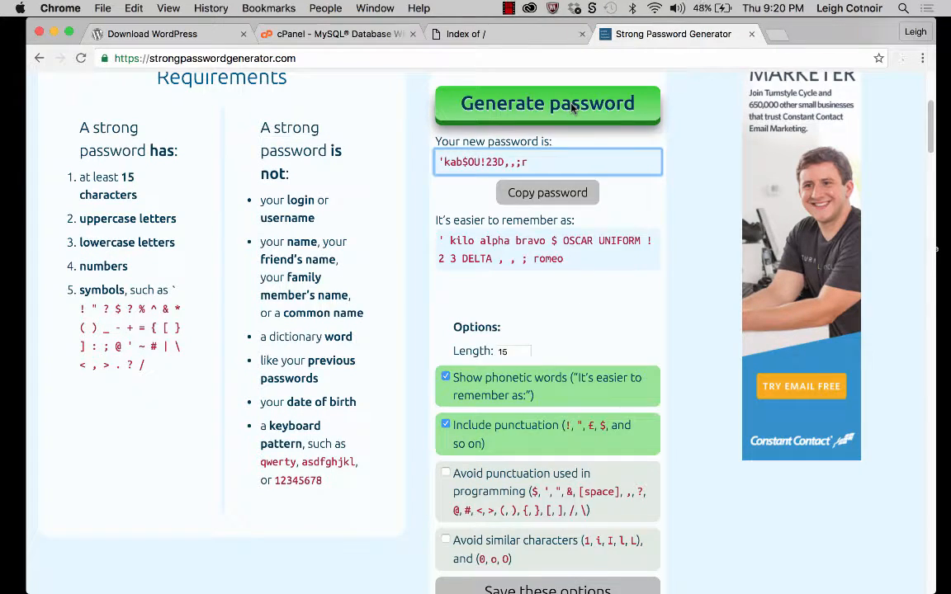
Exclude punctuation, avoid programming punctuation and similar characters, and generate a new password with these options.
left_click(447, 432)
scroll(495, 445, "down", 3)
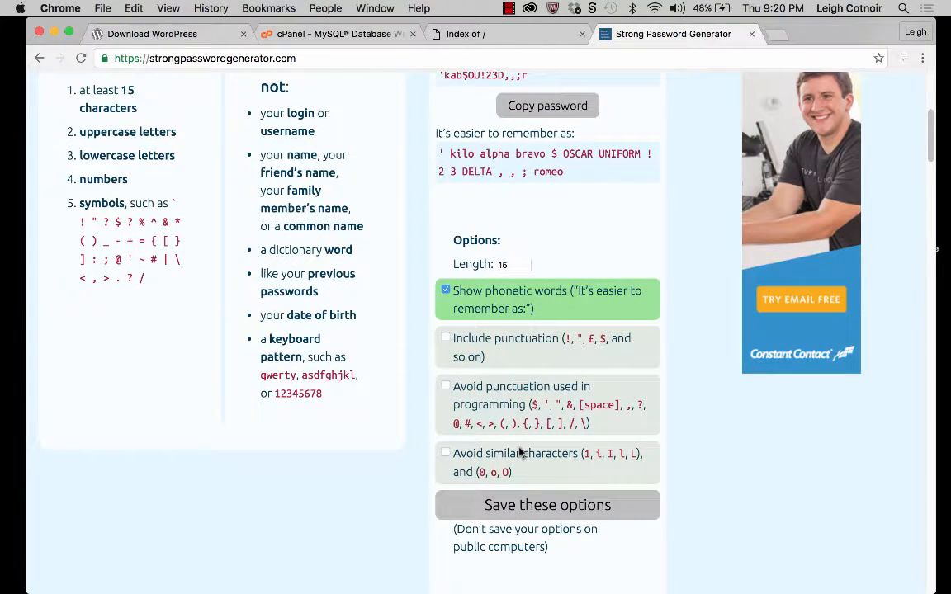
left_click(445, 387)
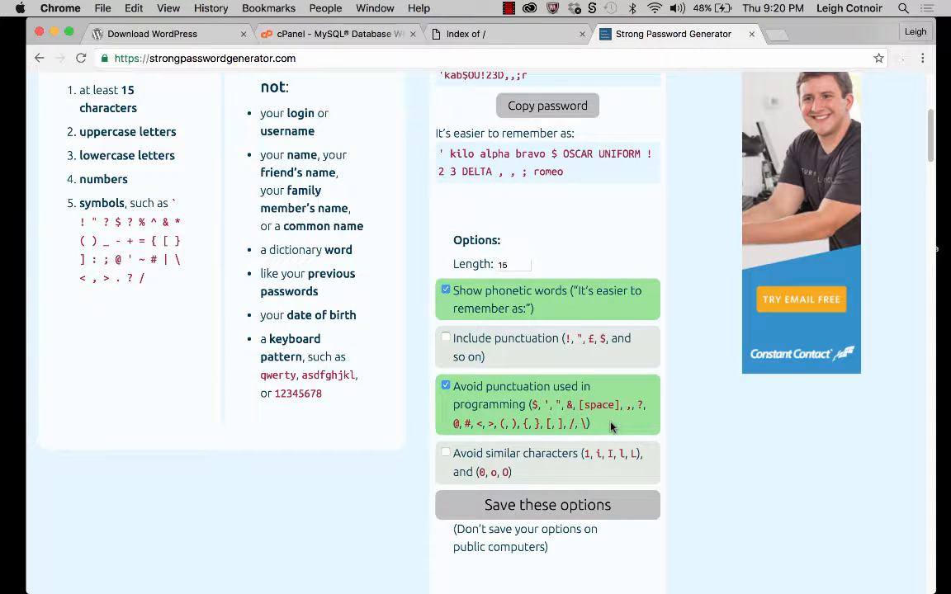
left_click(446, 453)
scroll(598, 308, "up", 5)
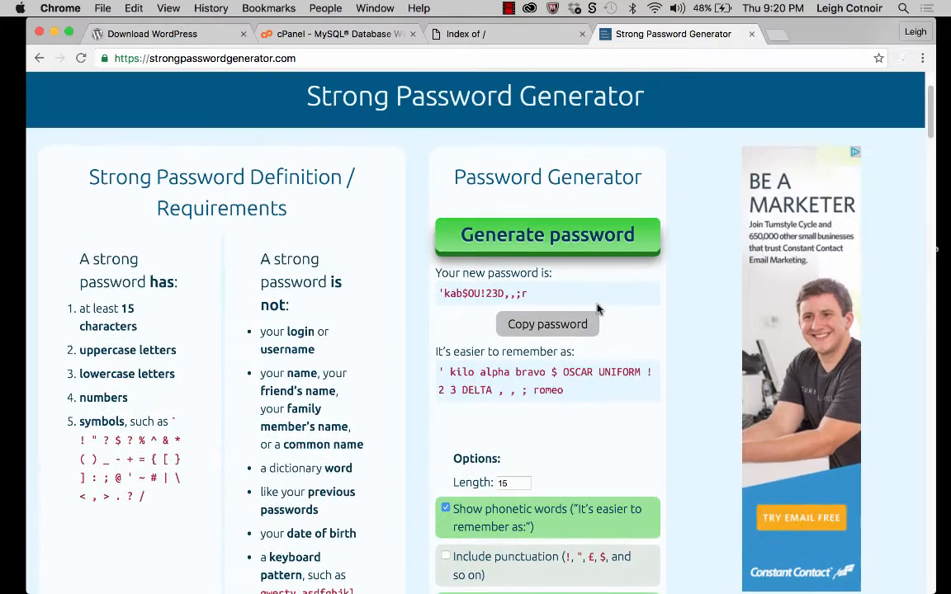
left_click(538, 237)
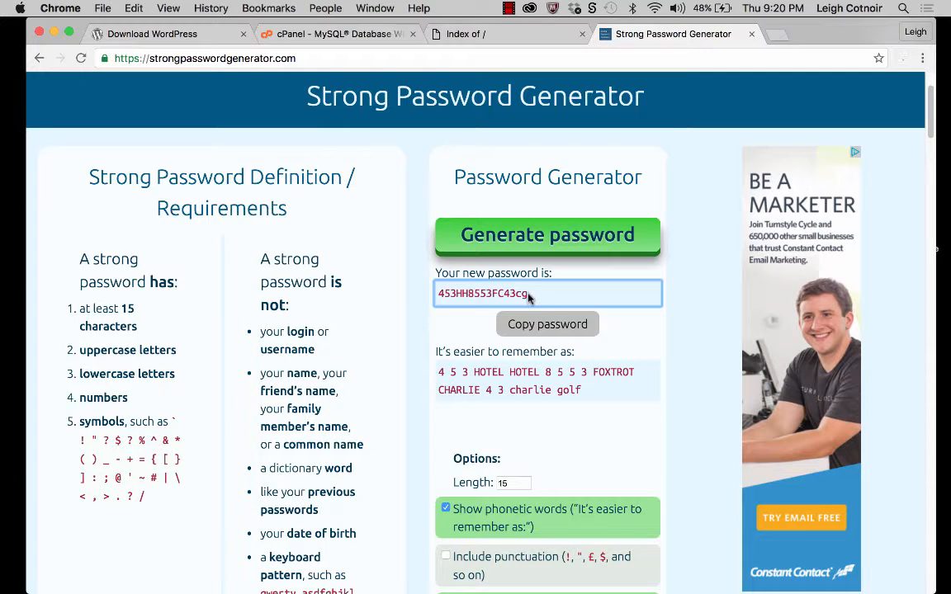
Copy the generated password and paste it into both password fields for the new database user in cPanel.
left_click_drag(528, 297, 439, 293)
key("super+c")
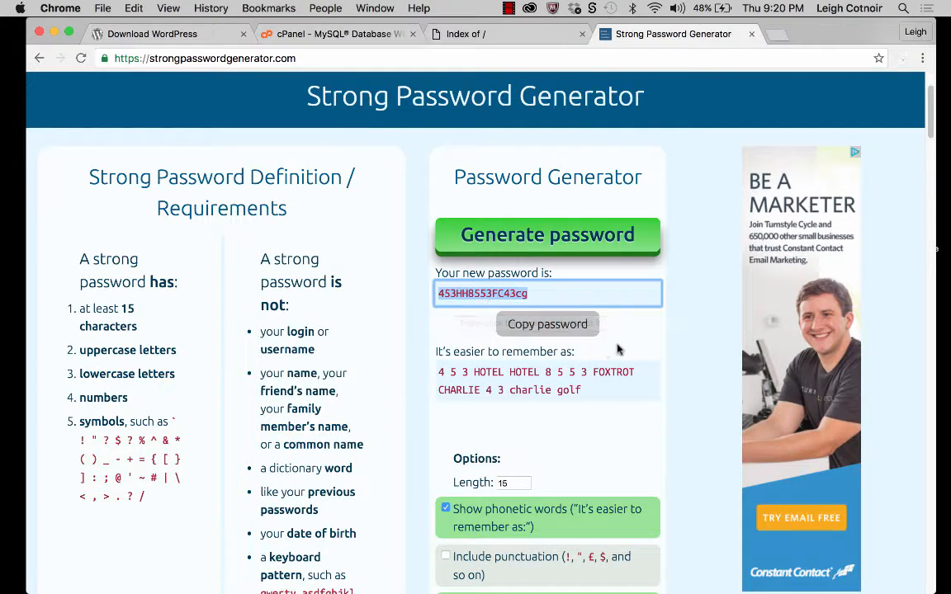
left_click(548, 330)
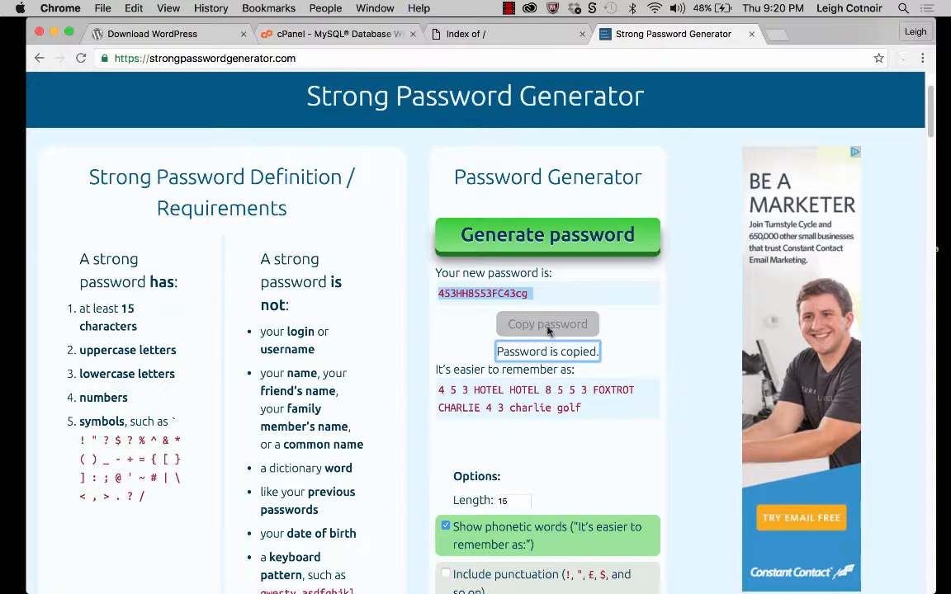
left_click(345, 38)
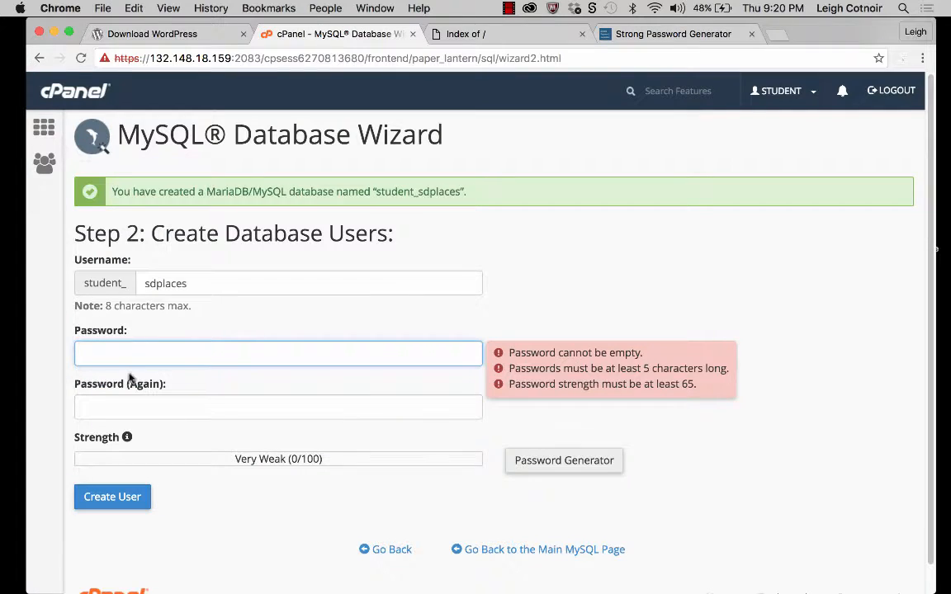
key("super+v")
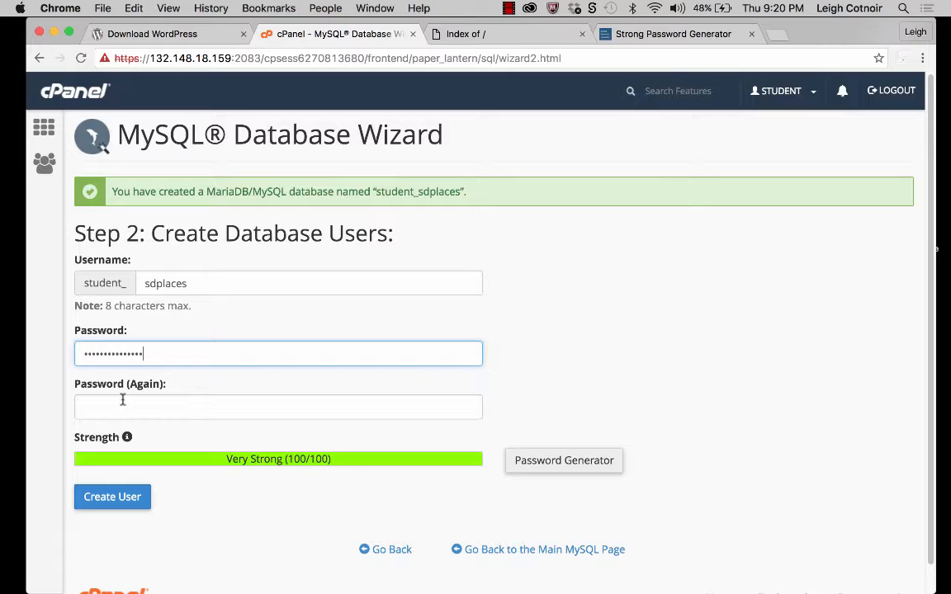
left_click(123, 401)
key("super+v")
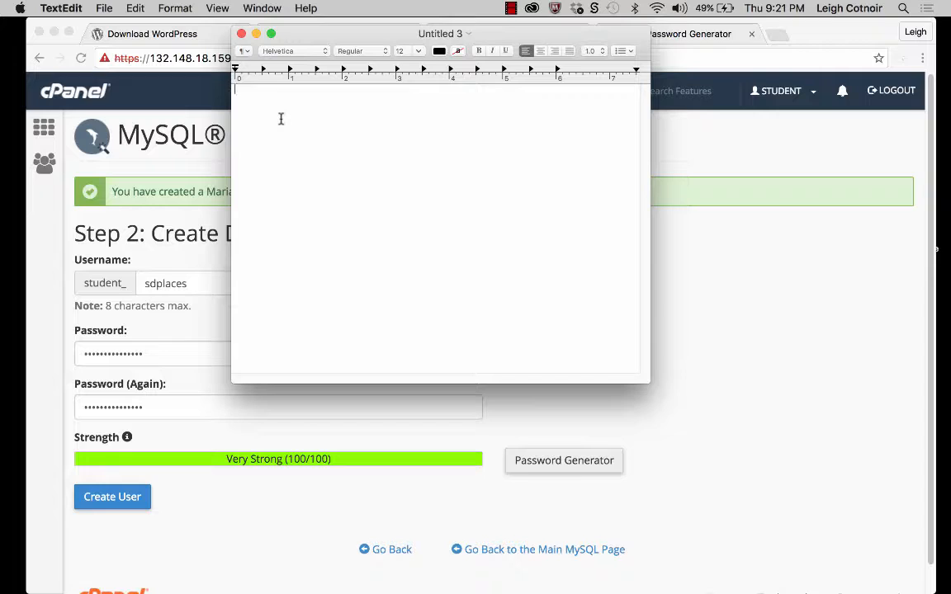
Write the labels "Database Name:", "Database User:" and "Database User PWD:" in the blank note, separated by empty lines.
type("D")
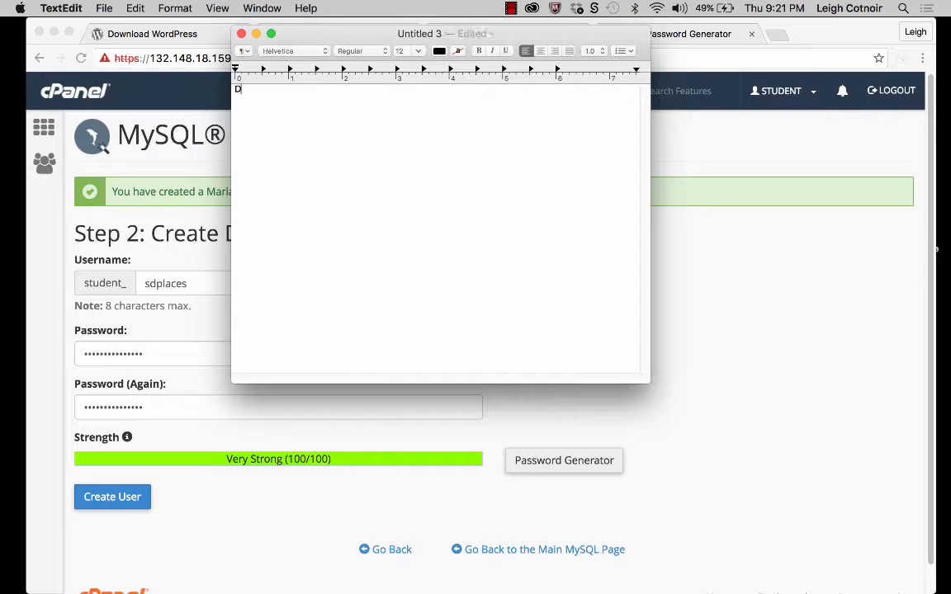
type("atabase Name:")
key("Return")
key("Return")
type("Database ")
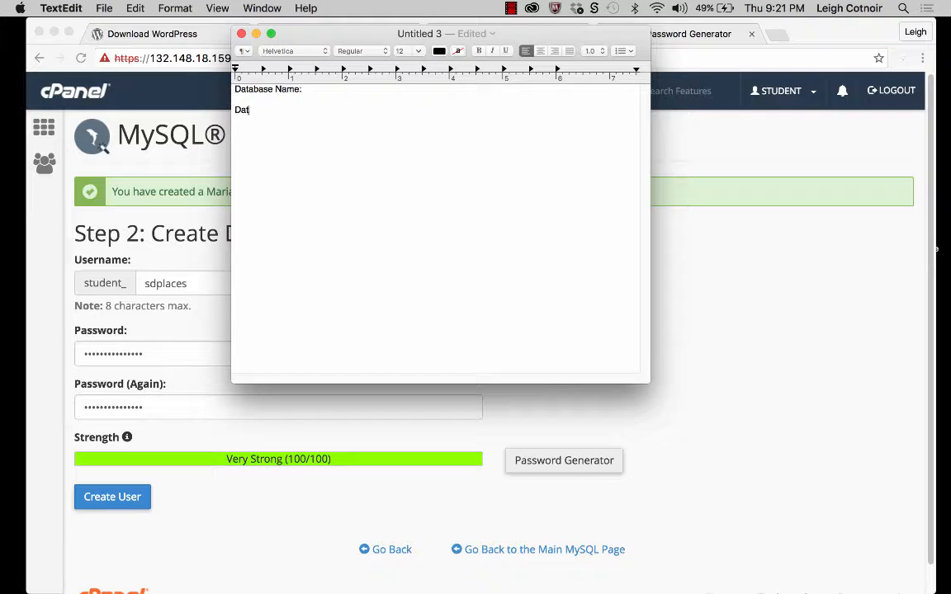
type("User")
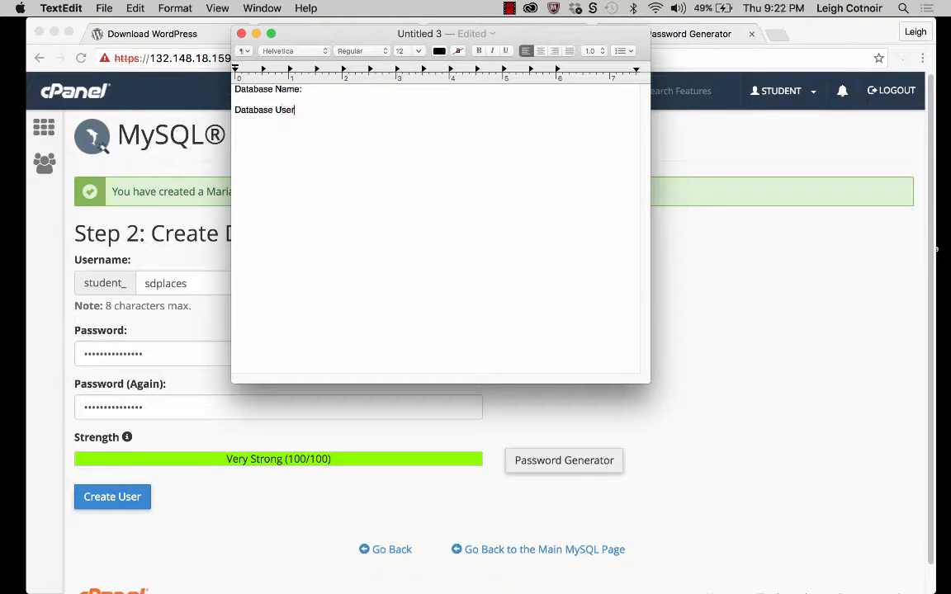
type(":")
key("Return")
key("Return")
type("P")
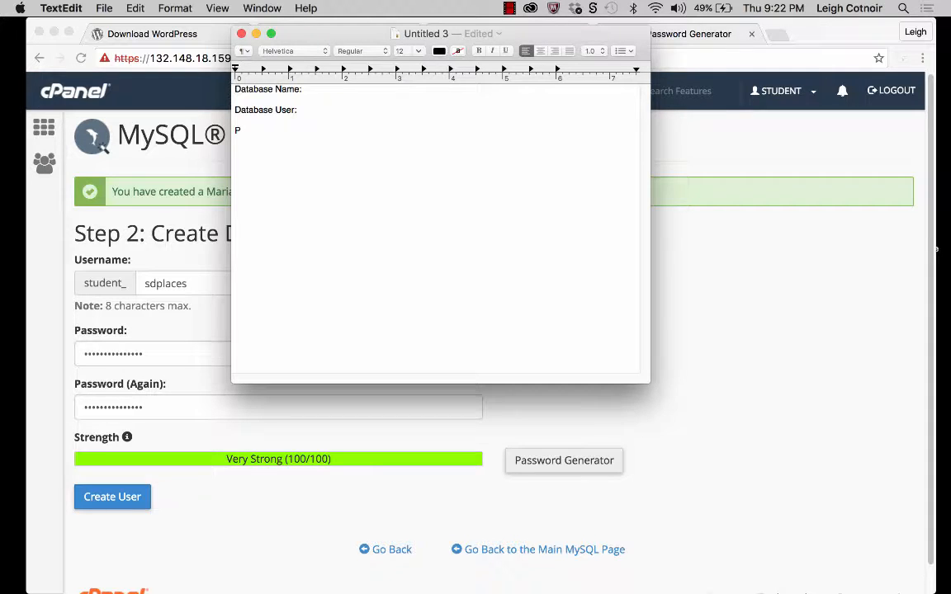
type("atabase User PWD:")
Add the label "Hst Name:" at the end of the note and paste the copied password under "Database User PWD:".
key("super+v")
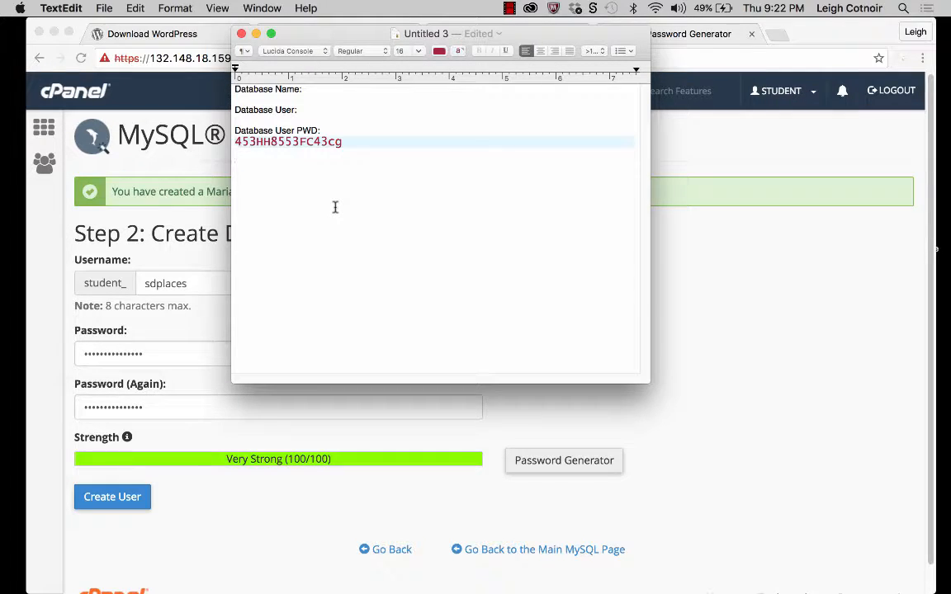
key("super+z")
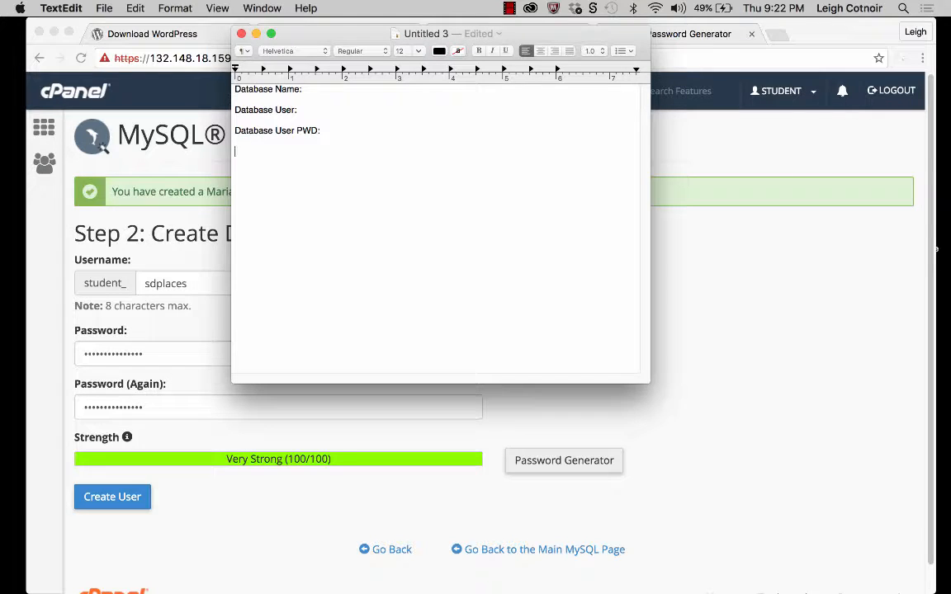
type("Hst Name:")
left_click(270, 138)
key("super+v")
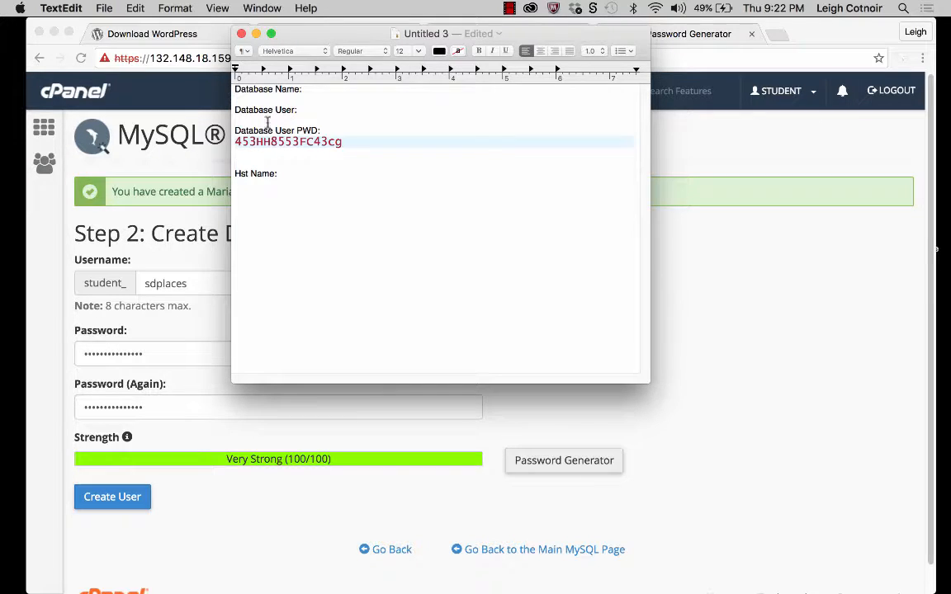
Enter student_sdplaces under "Database Name:" and copy it under "Database User:", adding an empty line after each.
left_click(239, 100)
type("student_sdplaces")
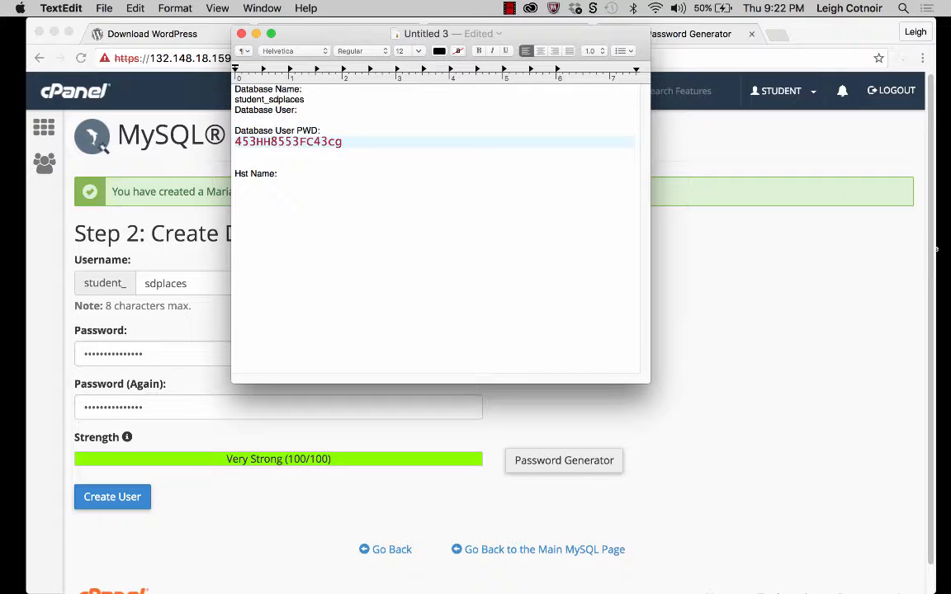
key("Return")
left_click_drag(307, 99, 233, 99)
key("super+c")
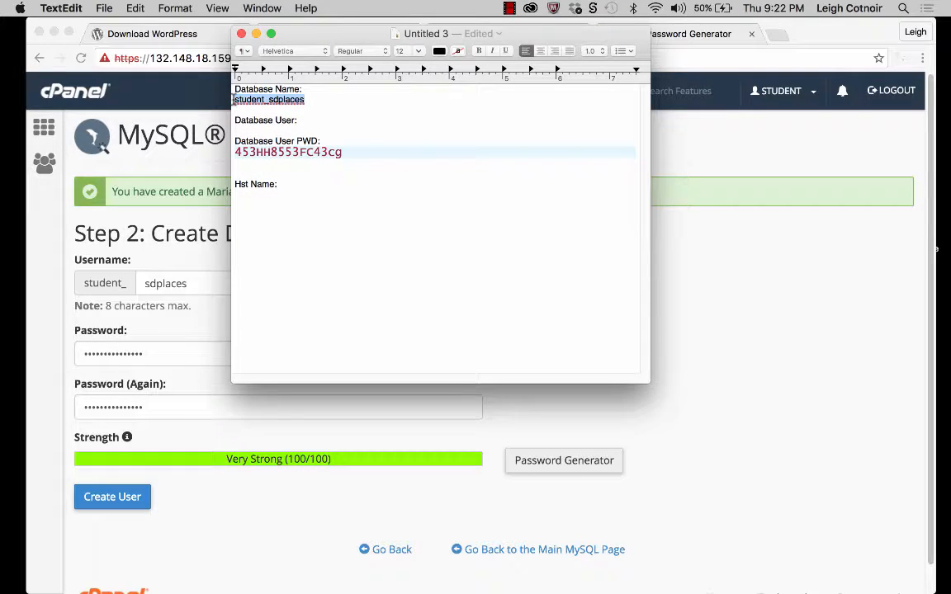
left_click(264, 130)
key("super+v")
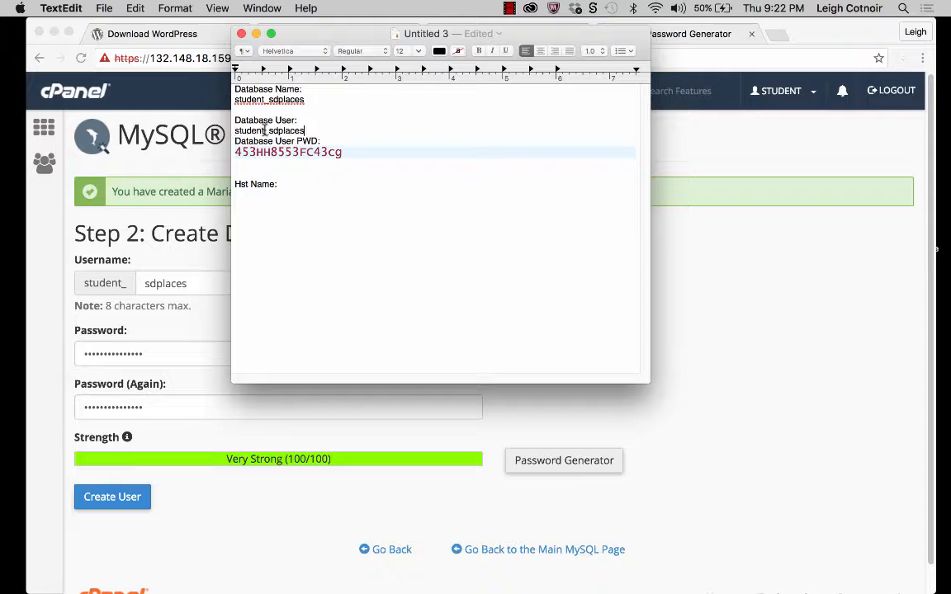
key("Return")
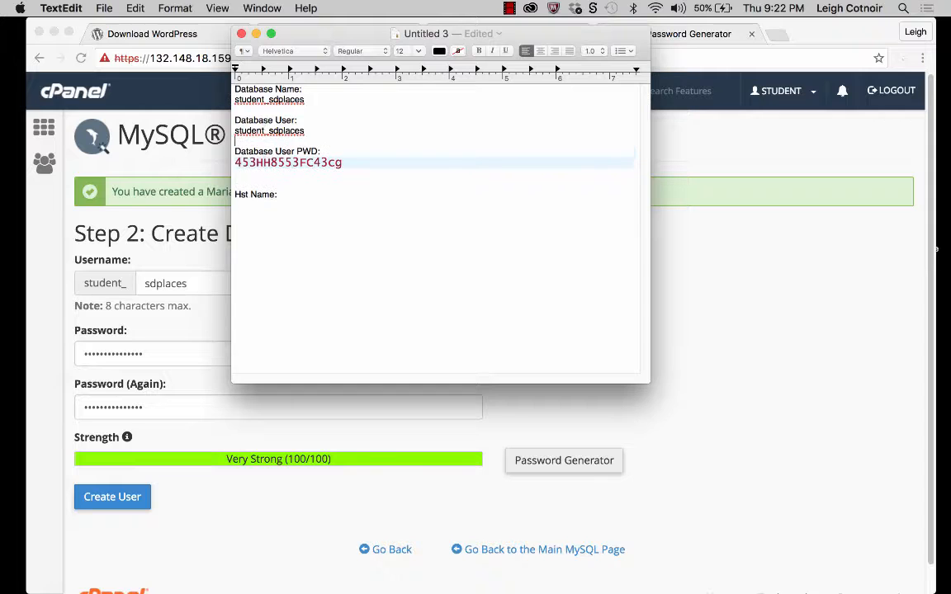
Correct the last label to "Host Name:", remove the extra empty line above it and enter localhost below it.
left_click(240, 194)
type("o")
left_click(250, 184)
key("BackSpace")
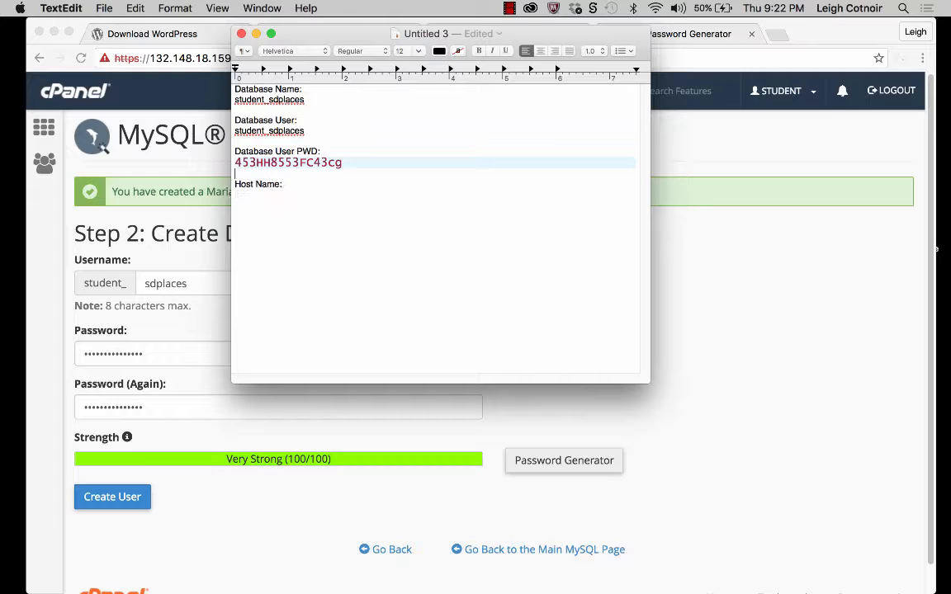
left_click(265, 195)
type("localhost")
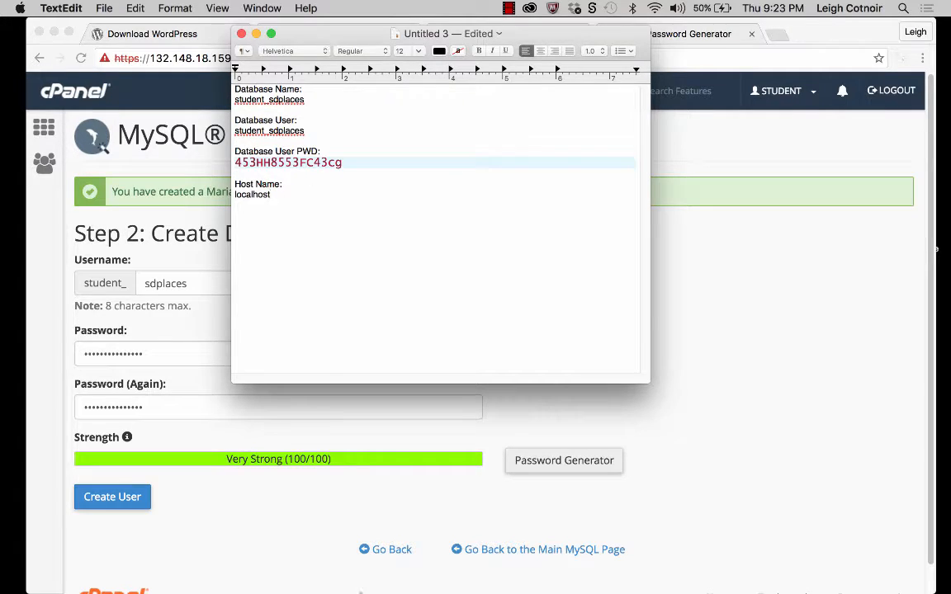
Switch back to cPanel in Chrome and create the database user with the entered username and password.
left_click(244, 518)
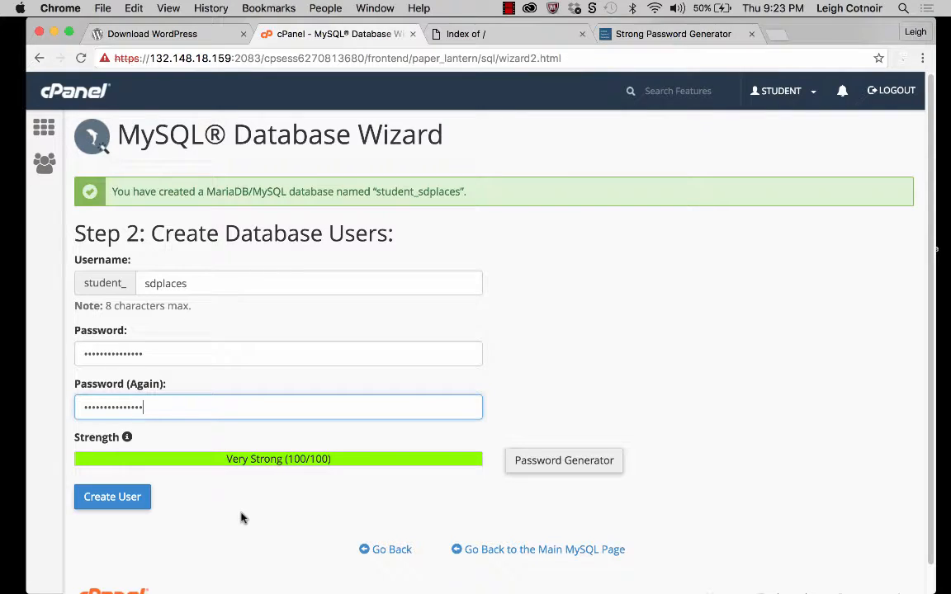
left_click(123, 499)
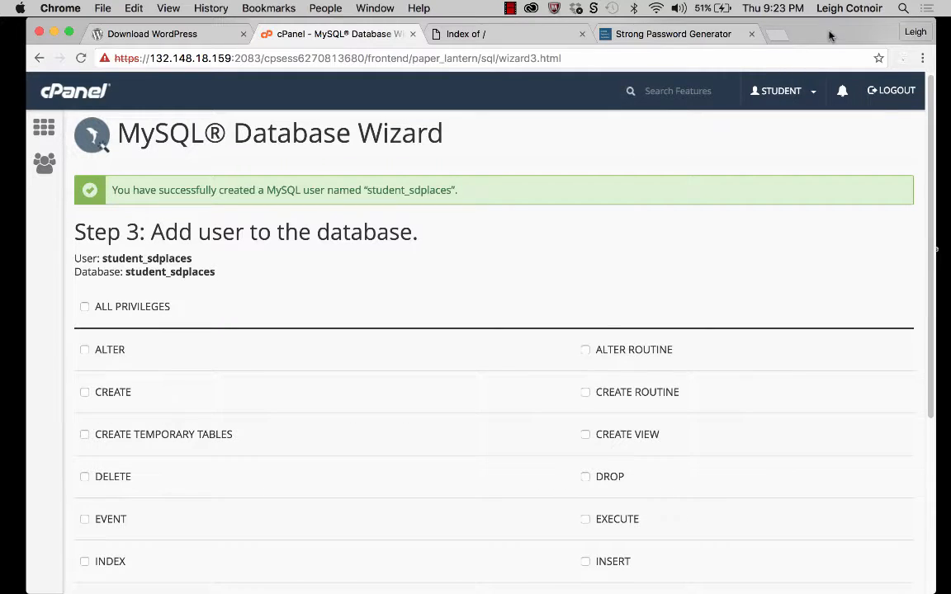
left_click_drag(828, 35, 817, 33)
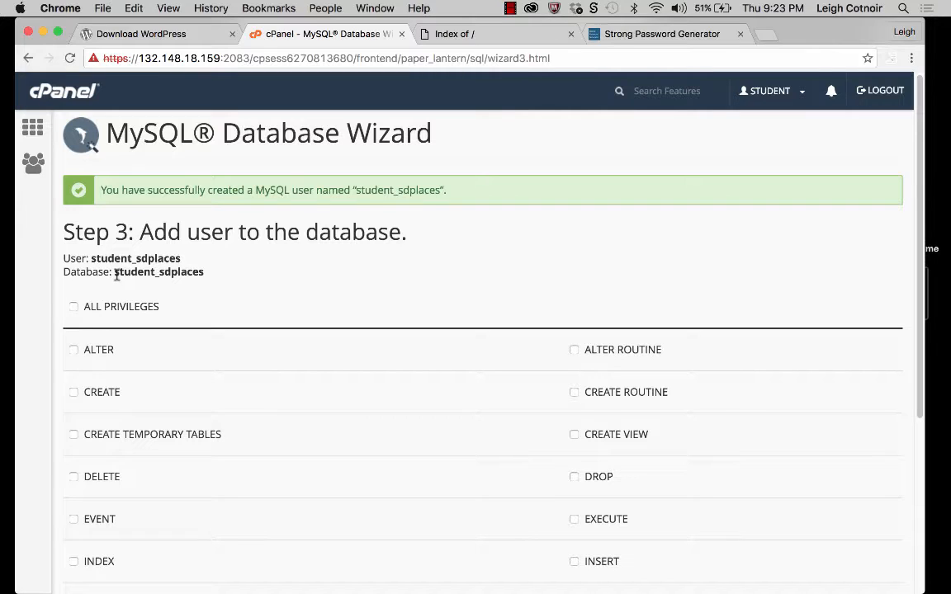
Grant the new user all privileges on the student_sdplaces database and proceed to the wizard's final step.
left_click_drag(115, 271, 208, 274)
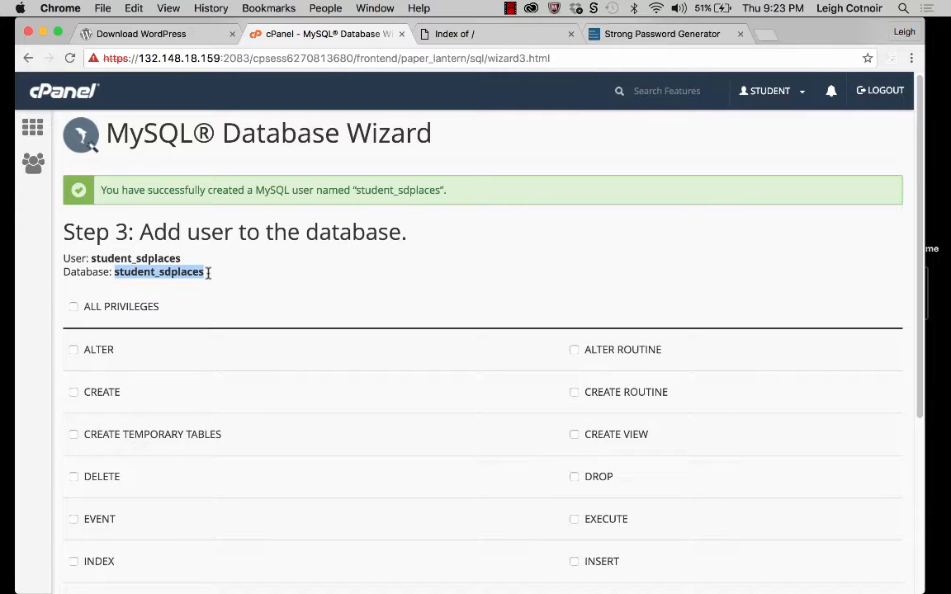
left_click(73, 307)
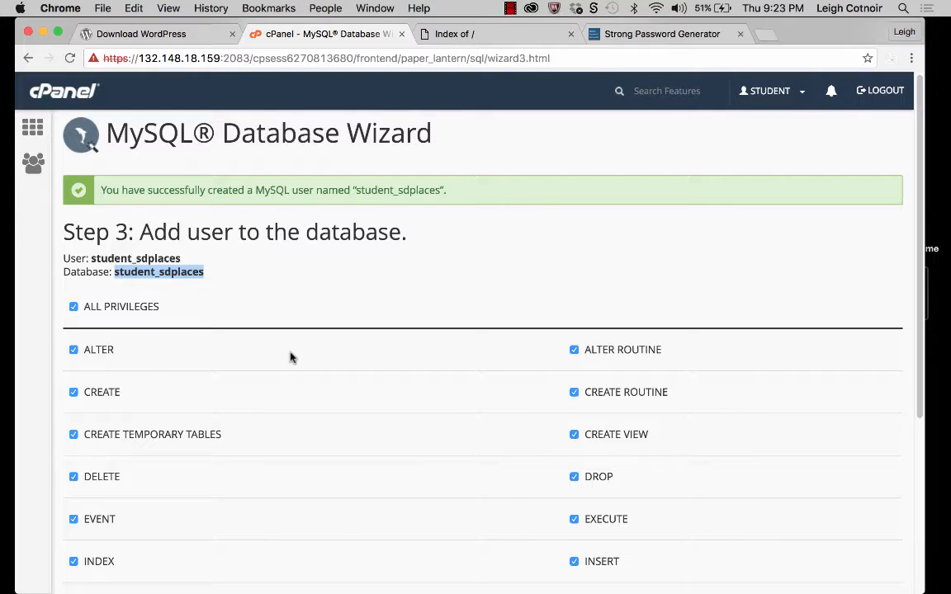
scroll(289, 357, "down", 5)
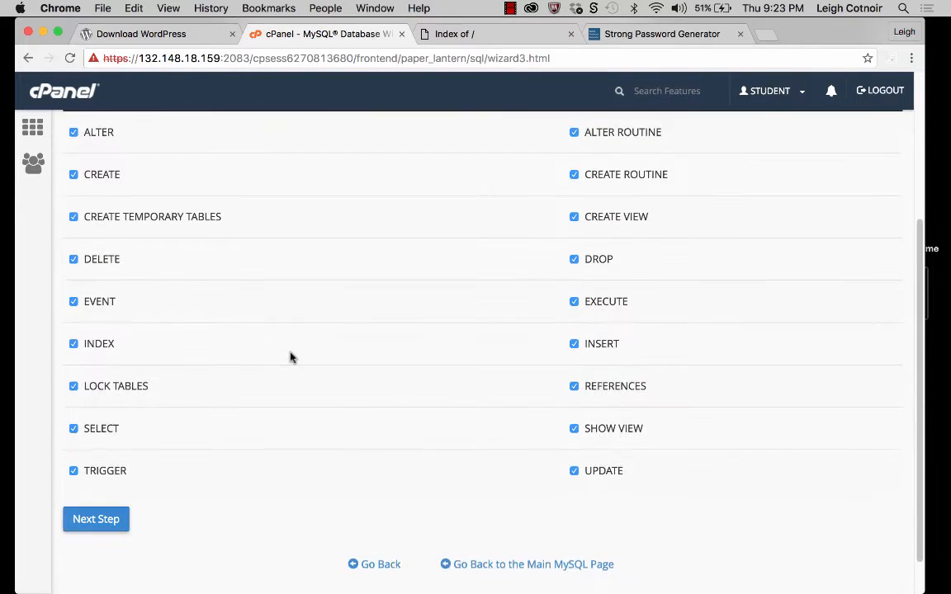
scroll(290, 357, "up", 4)
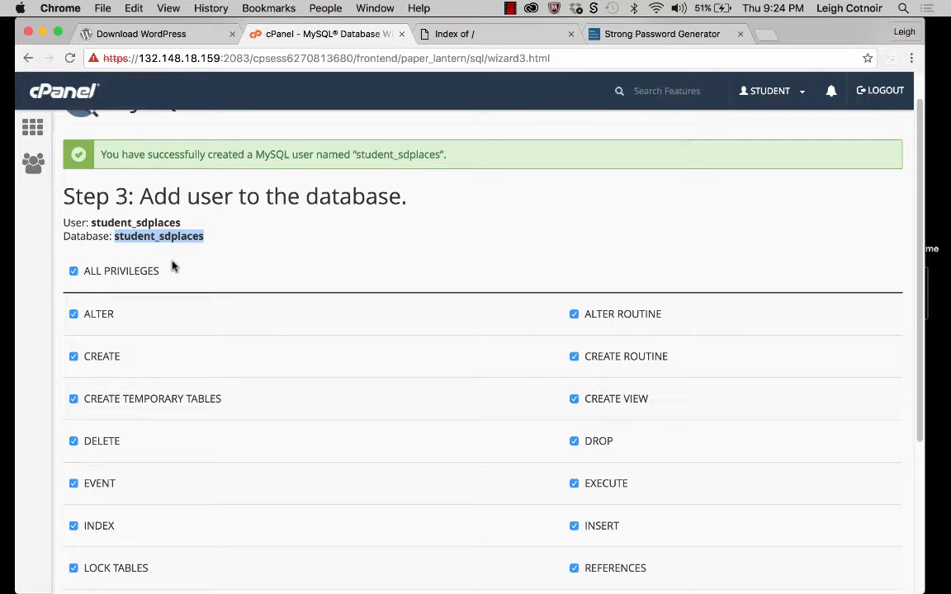
scroll(175, 267, "down", 5)
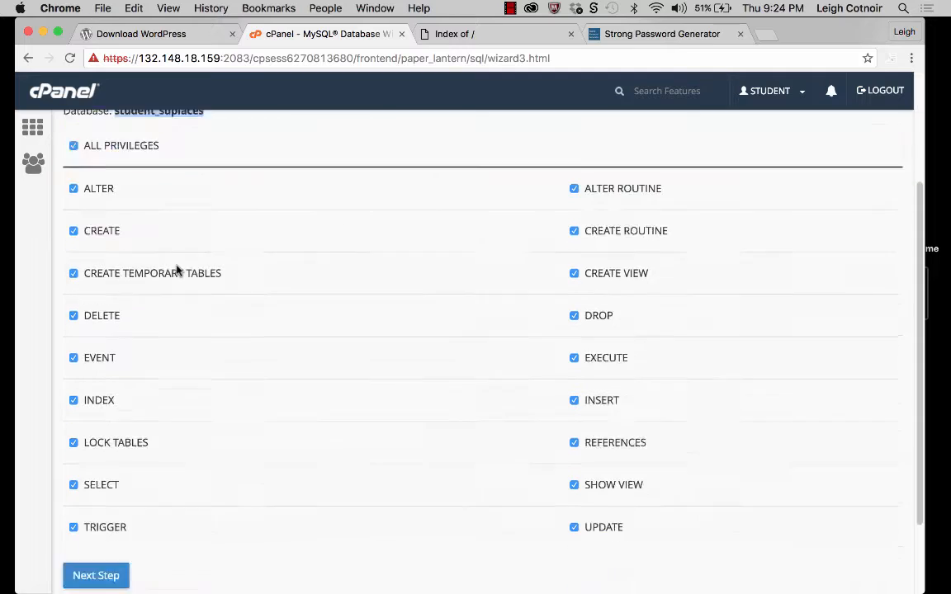
left_click(96, 478)
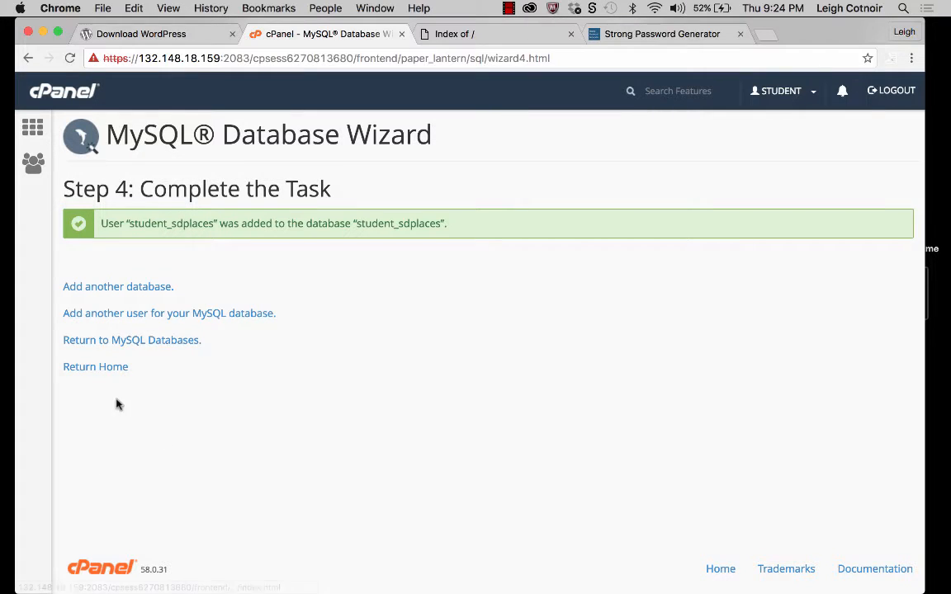
Return to the MySQL Databases page and examine the current databases, the new-user and add-user-to-database forms, and the current users.
left_click(99, 348)
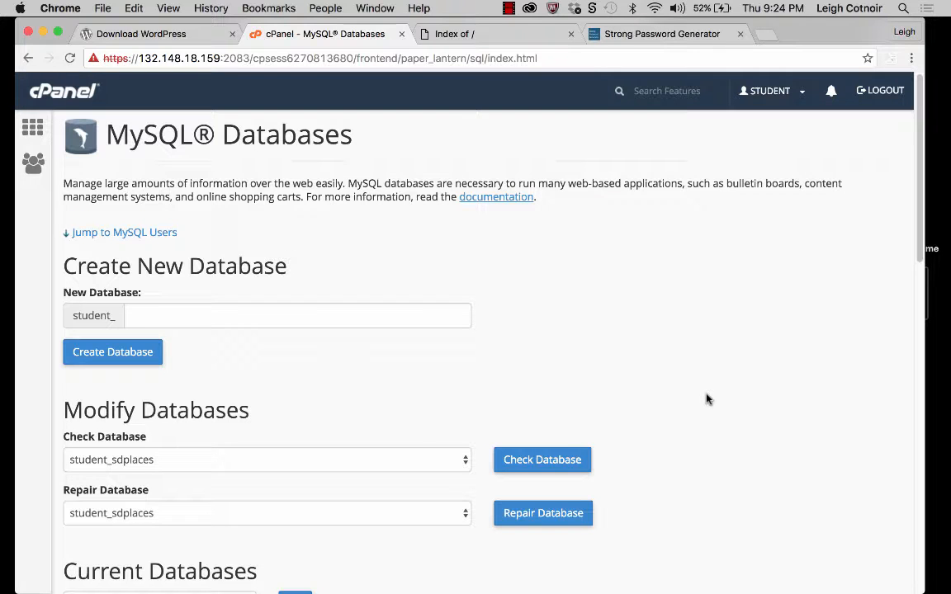
scroll(706, 400, "down", 3)
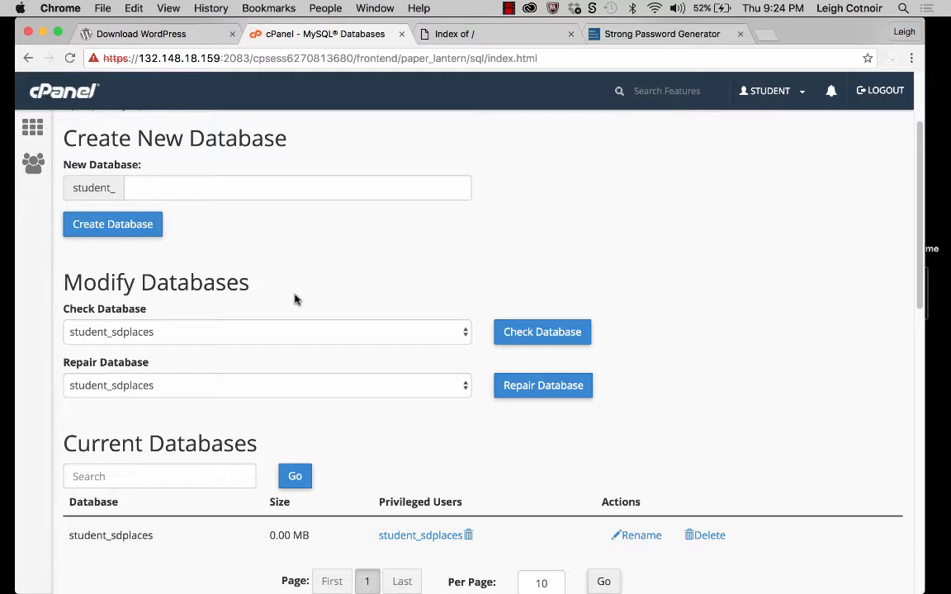
scroll(266, 266, "down", 2)
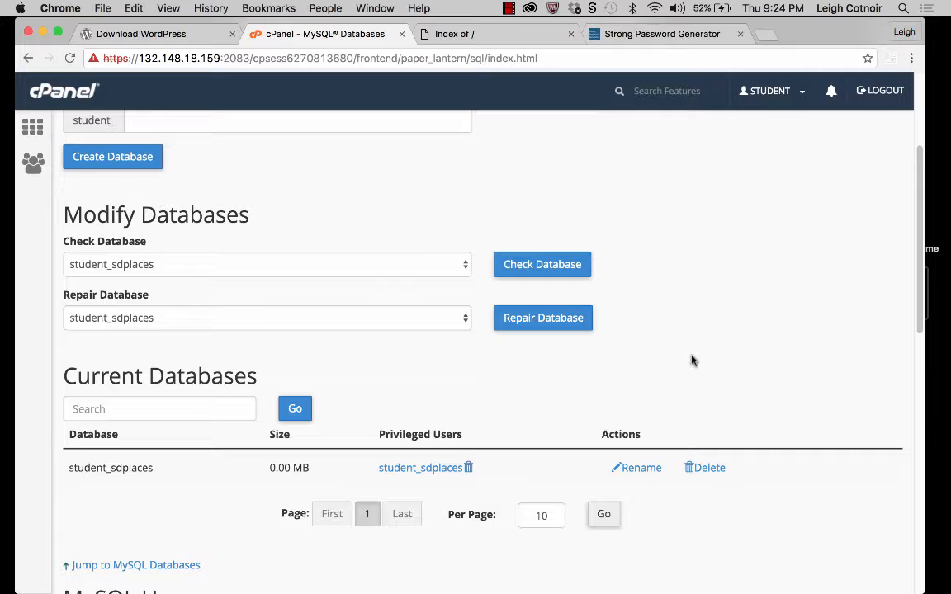
scroll(692, 360, "down", 4)
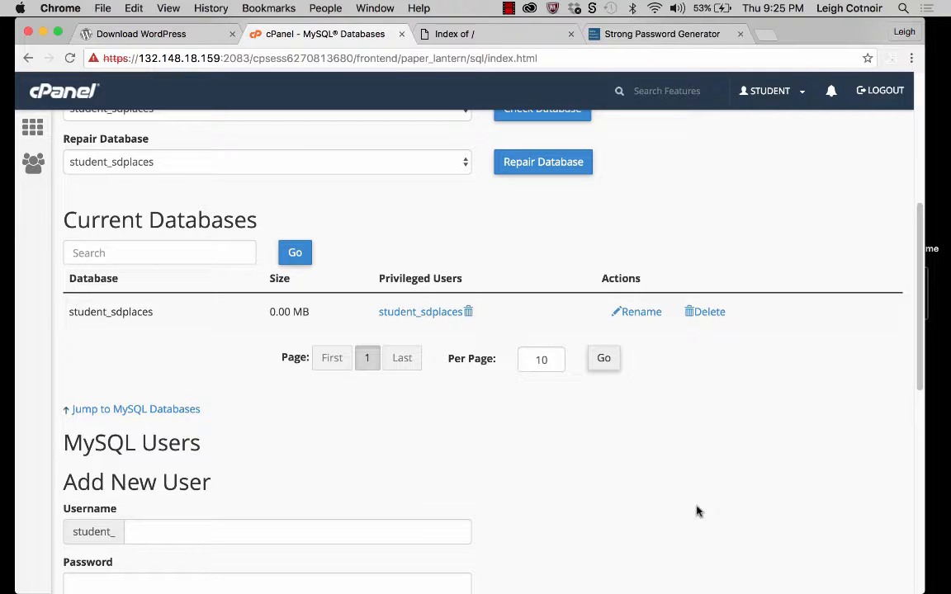
scroll(696, 510, "down", 4)
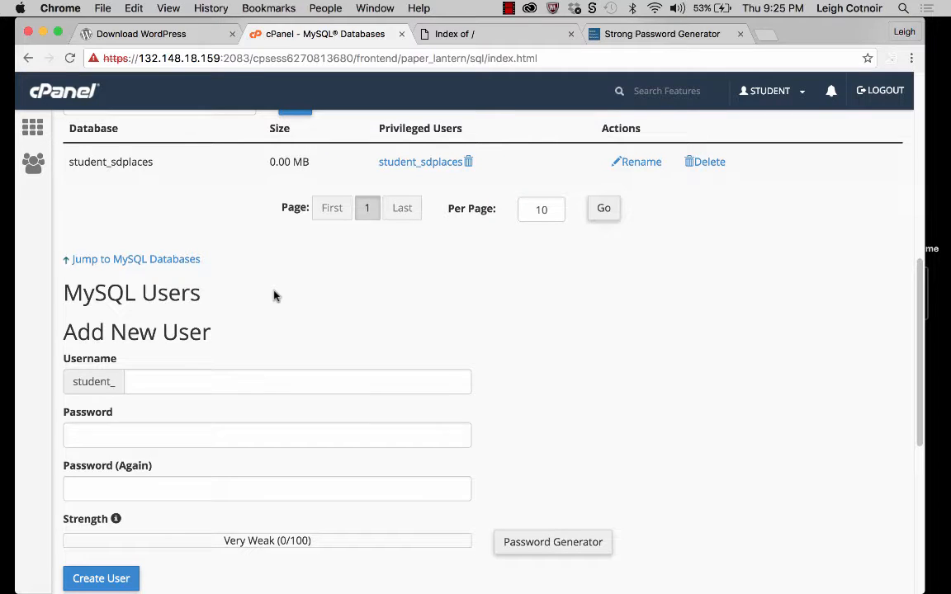
scroll(274, 294, "down", 2)
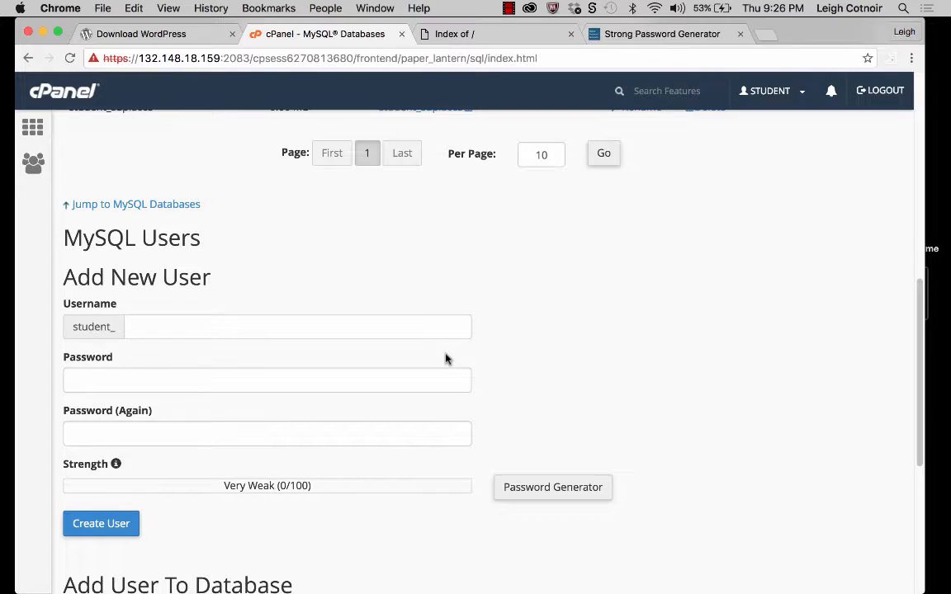
scroll(446, 358, "down", 3)
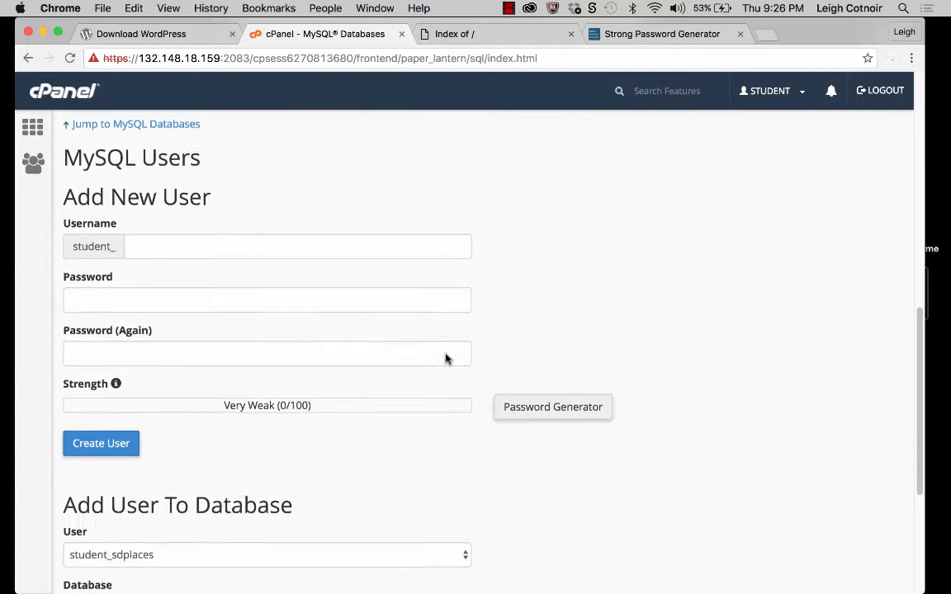
scroll(446, 358, "down", 7)
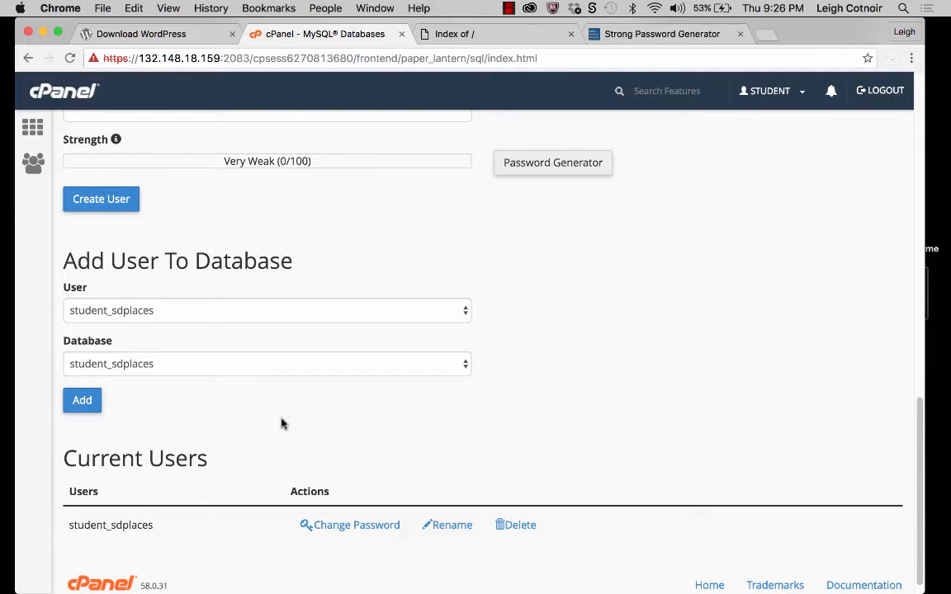
left_click_drag(110, 262, 296, 262)
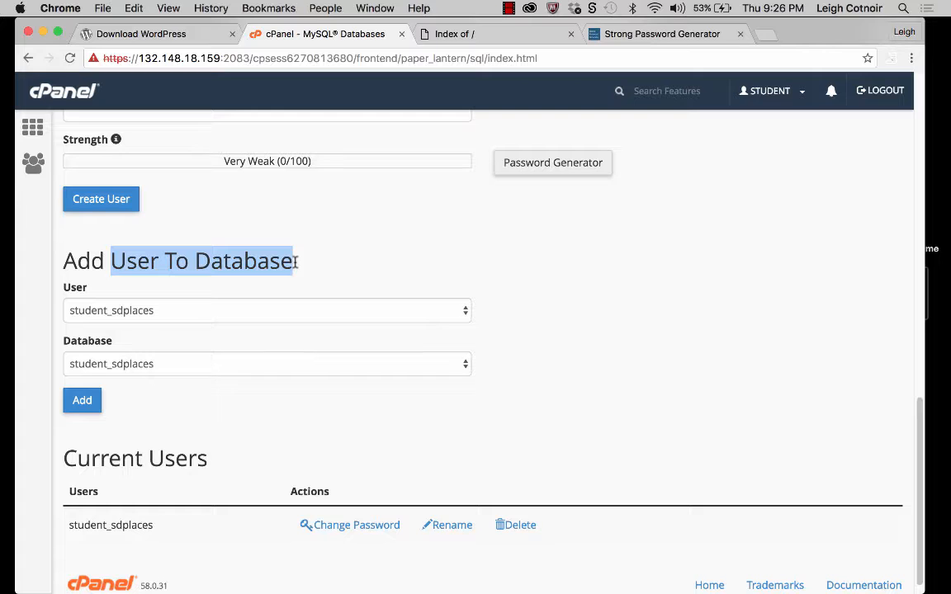
scroll(363, 408, "down", 1)
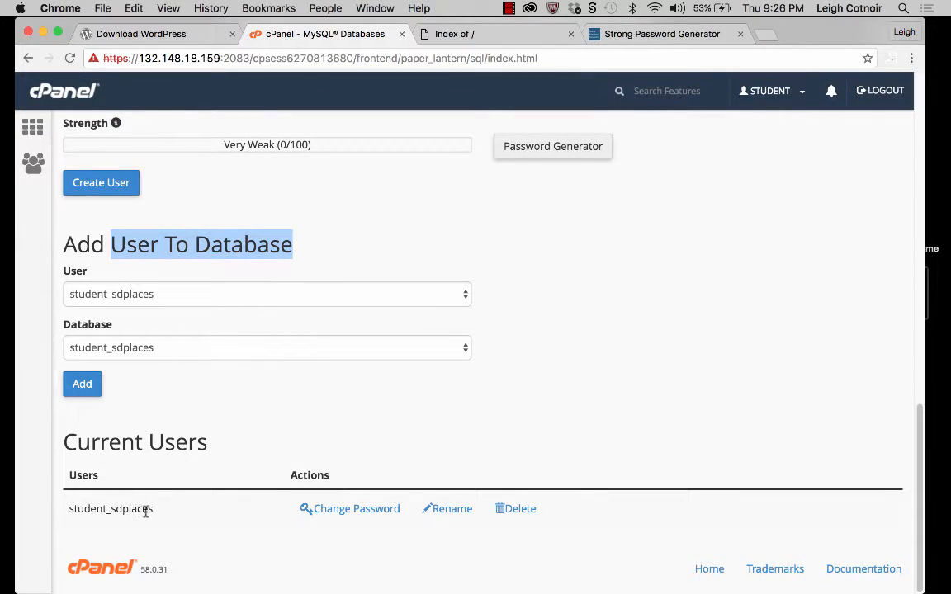
left_click_drag(64, 442, 223, 535)
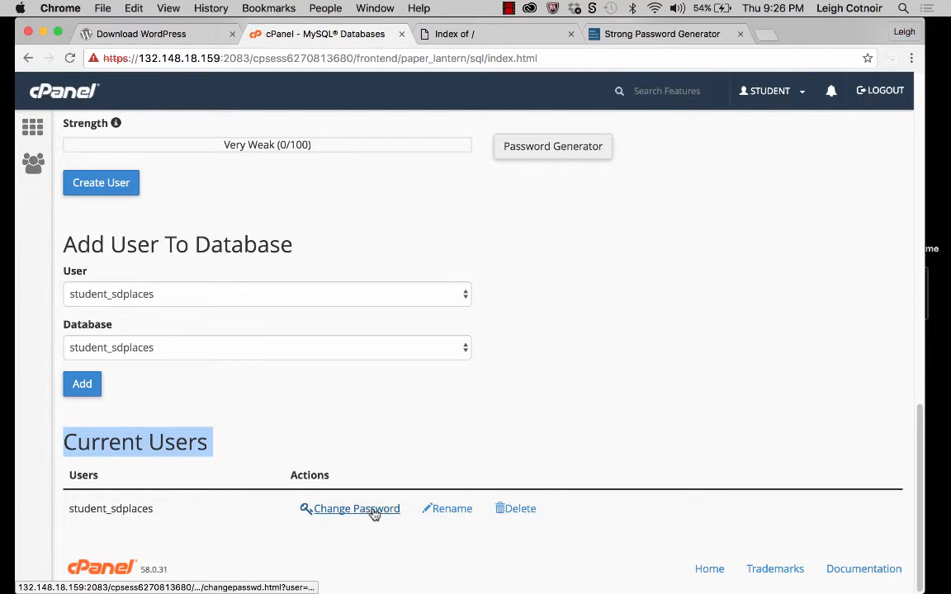
left_click(531, 381)
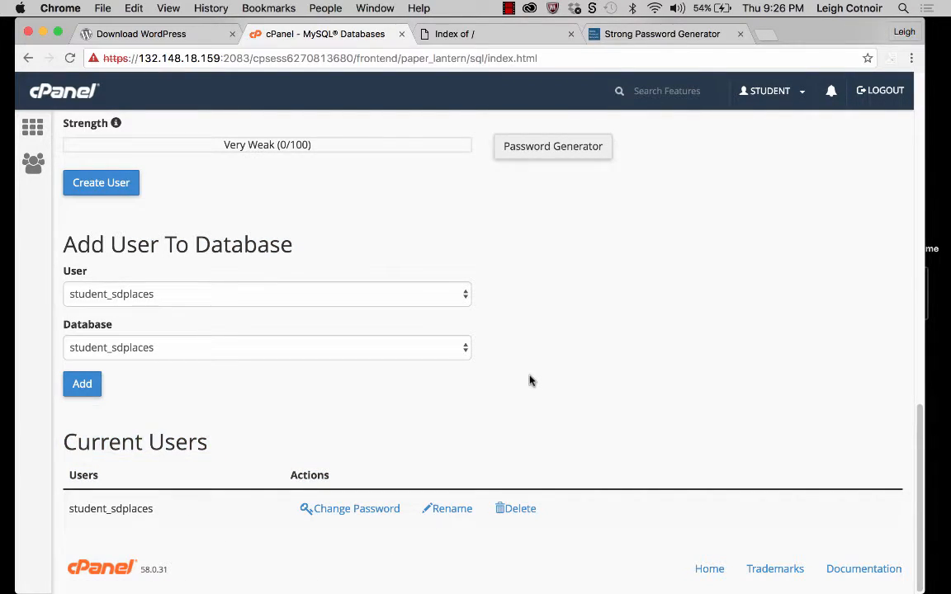
scroll(530, 381, "up", 10)
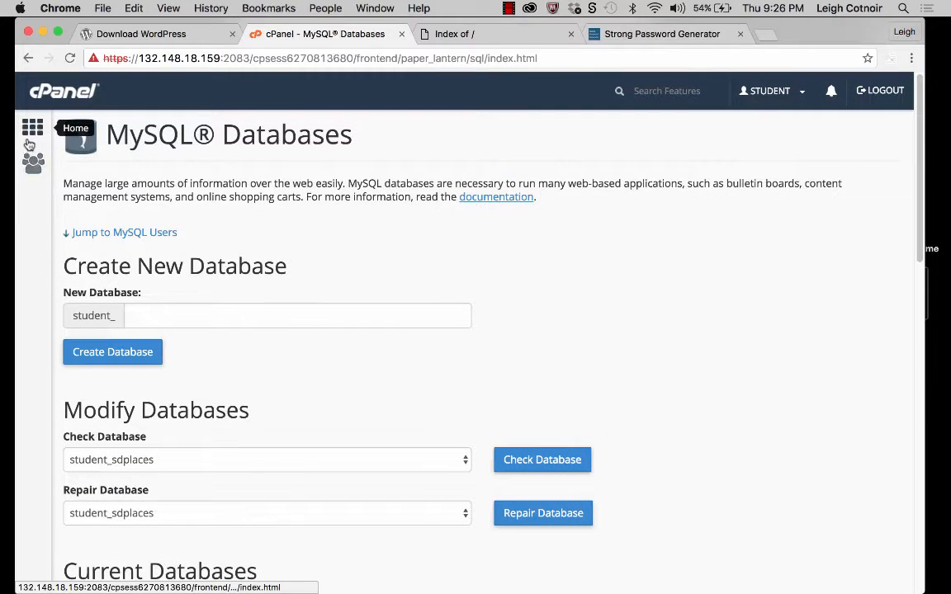
Go to the cPanel home page, reopen the MySQL Databases page and review its database and user sections.
left_click(31, 128)
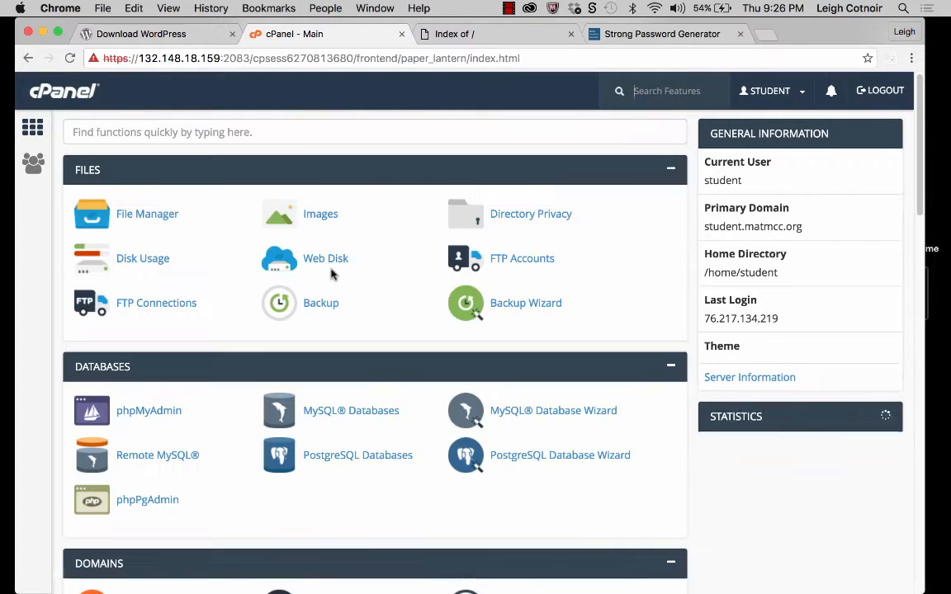
scroll(380, 430, "down", 1)
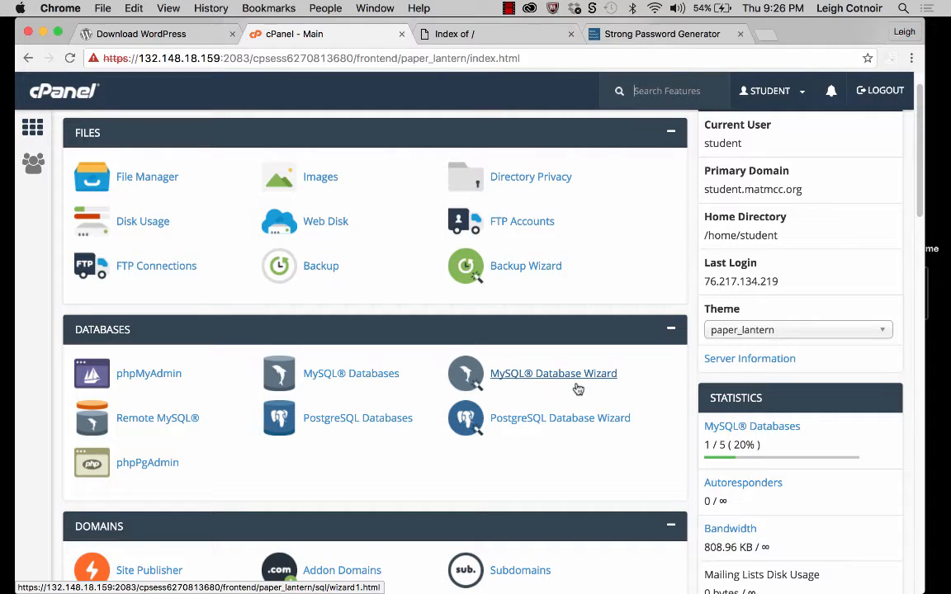
left_click(341, 375)
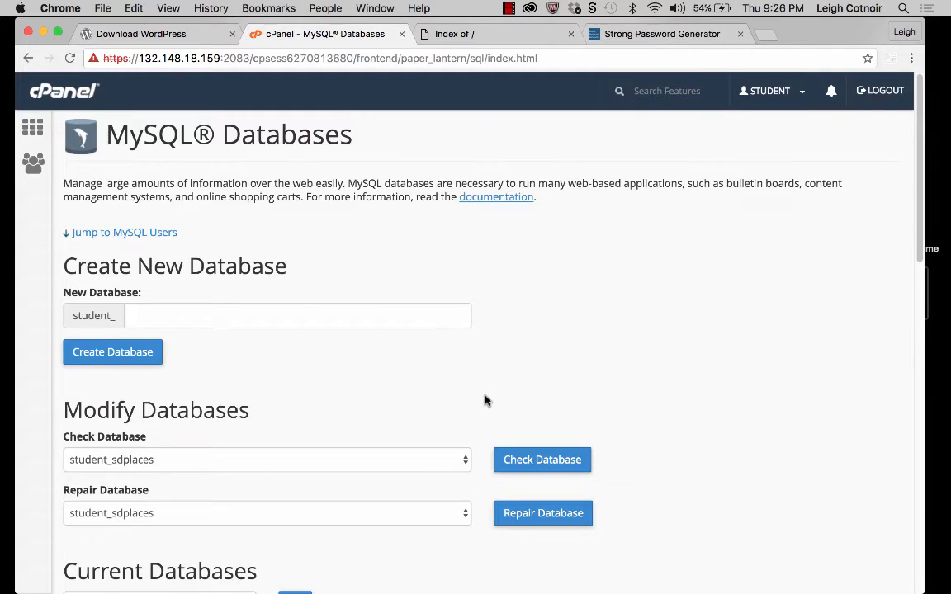
scroll(485, 401, "down", 15)
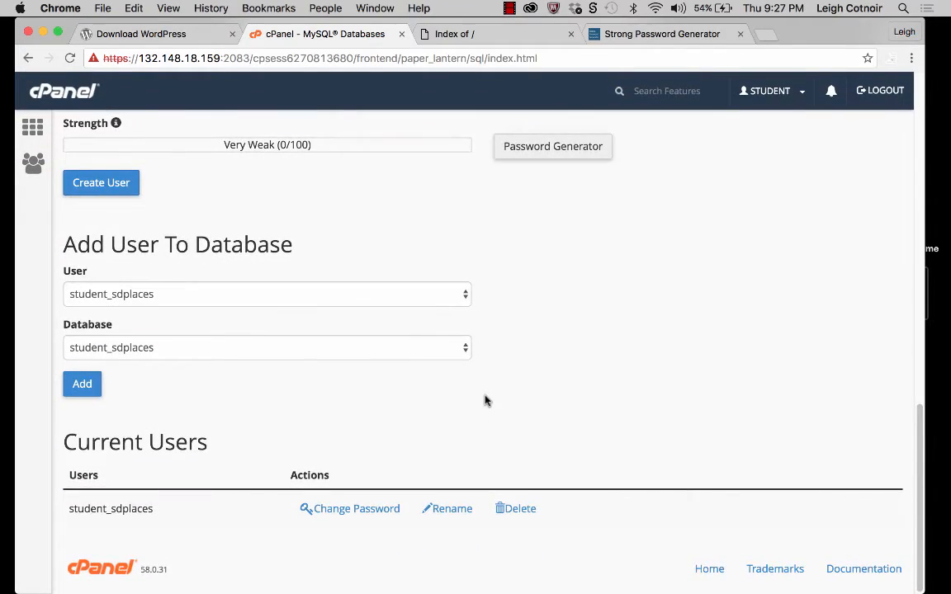
scroll(485, 400, "up", 15)
Return to the cPanel home page, launch phpMyAdmin and open the student_sdplaces database.
left_click(31, 132)
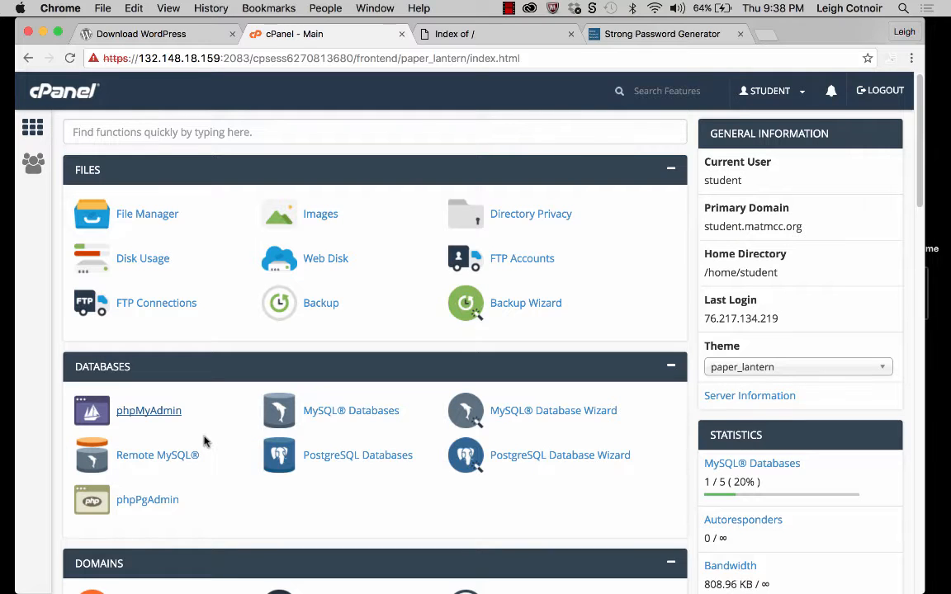
left_click(137, 415)
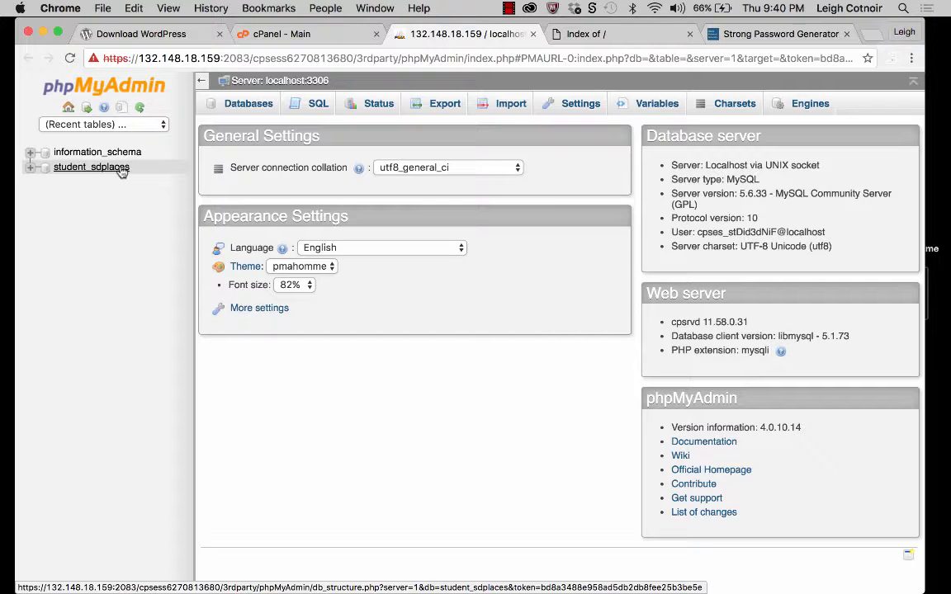
left_click(93, 168)
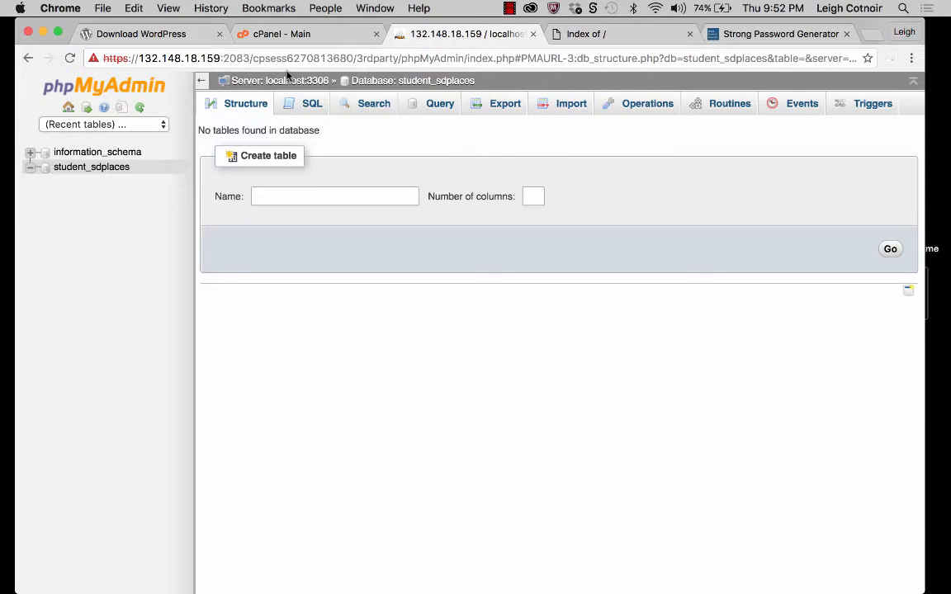
Check the site's root index page at student.matmcc.org and return to phpMyAdmin.
left_click(617, 34)
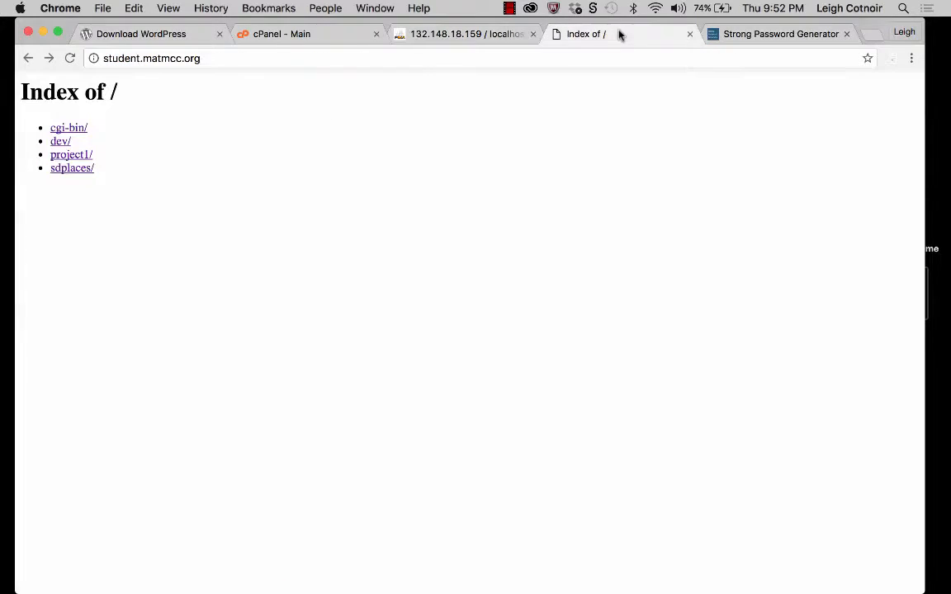
left_click(208, 59)
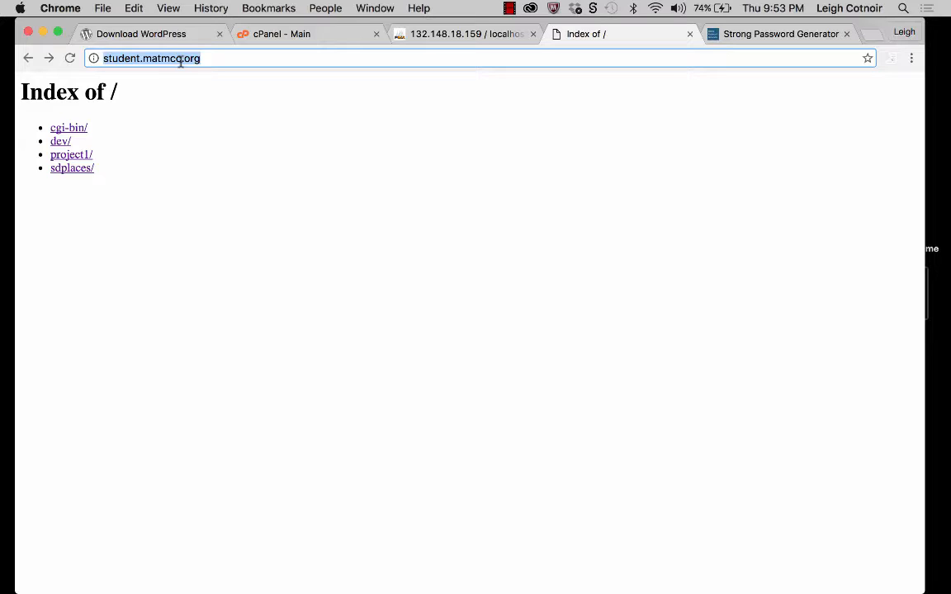
left_click(460, 36)
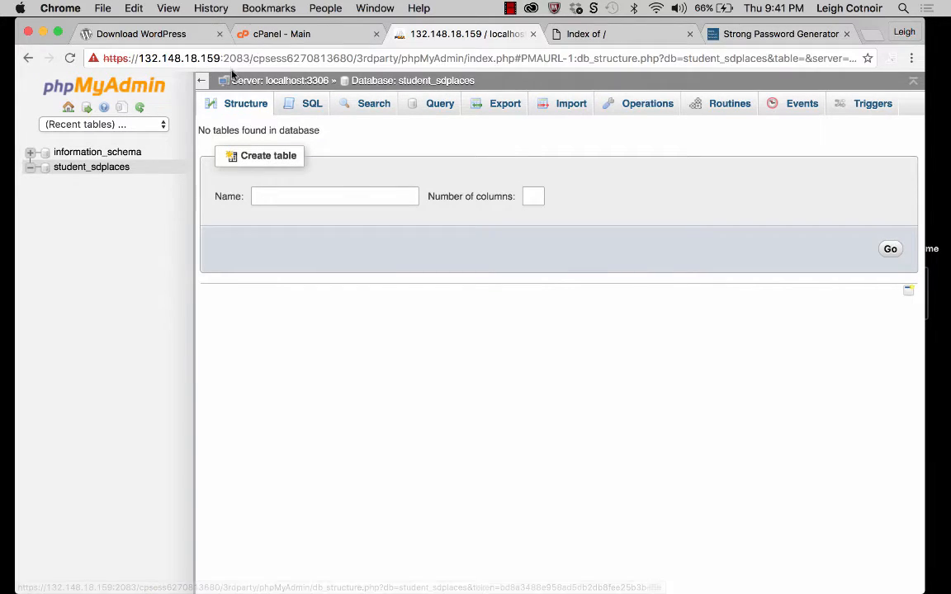
Go to phpMyAdmin's server overview, reopen the student_sdplaces database and check whether it contains any tables.
left_click(252, 82)
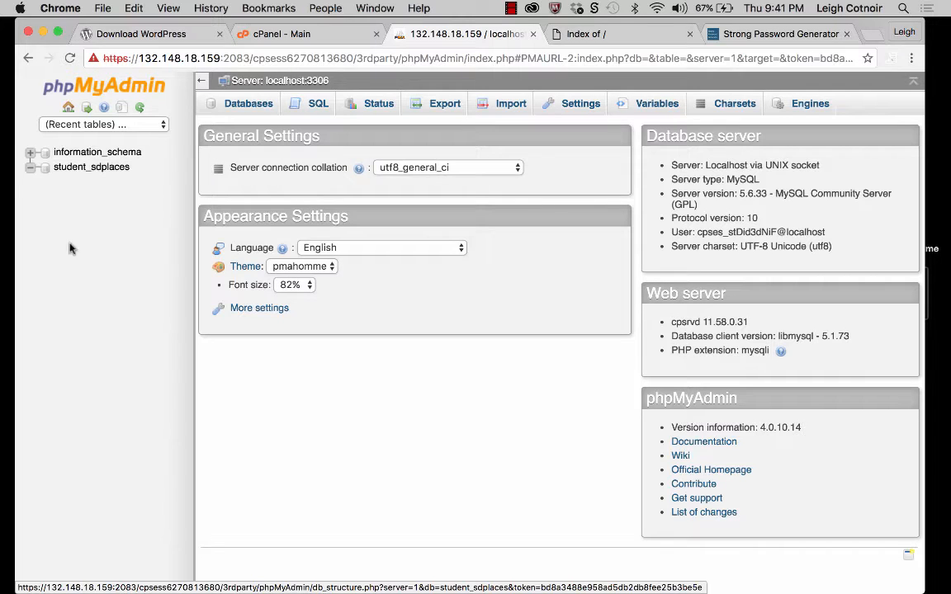
left_click(81, 168)
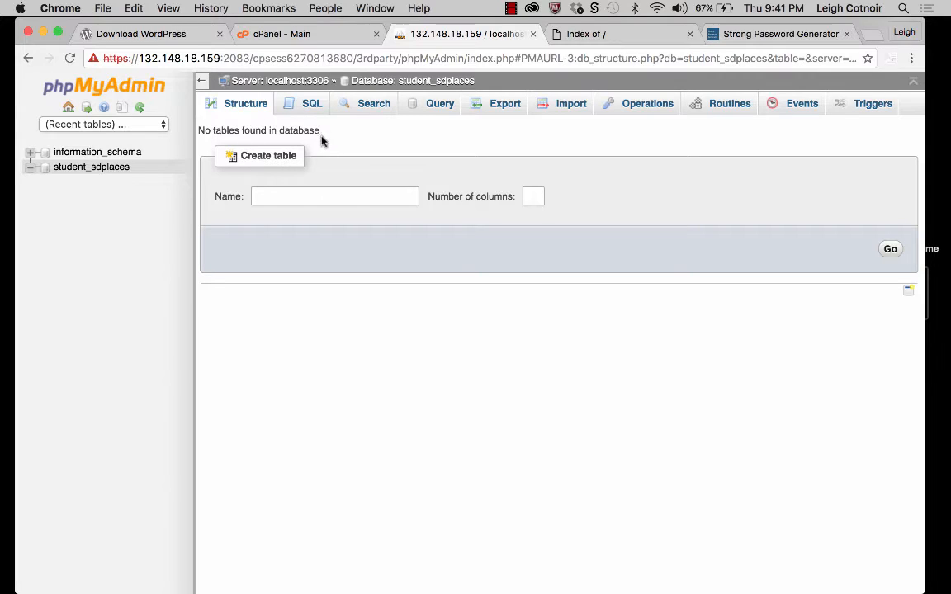
left_click_drag(321, 132, 195, 130)
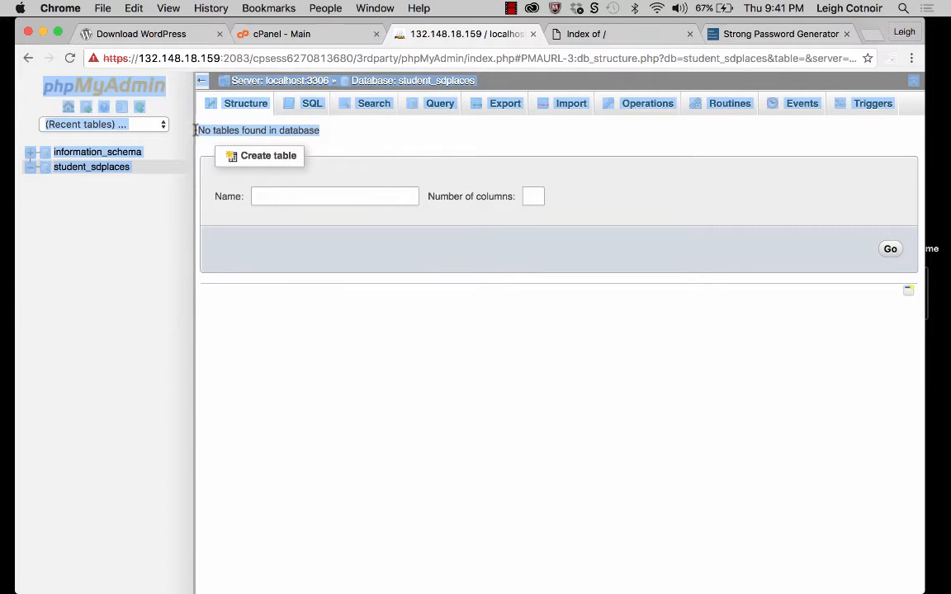
left_click(221, 131)
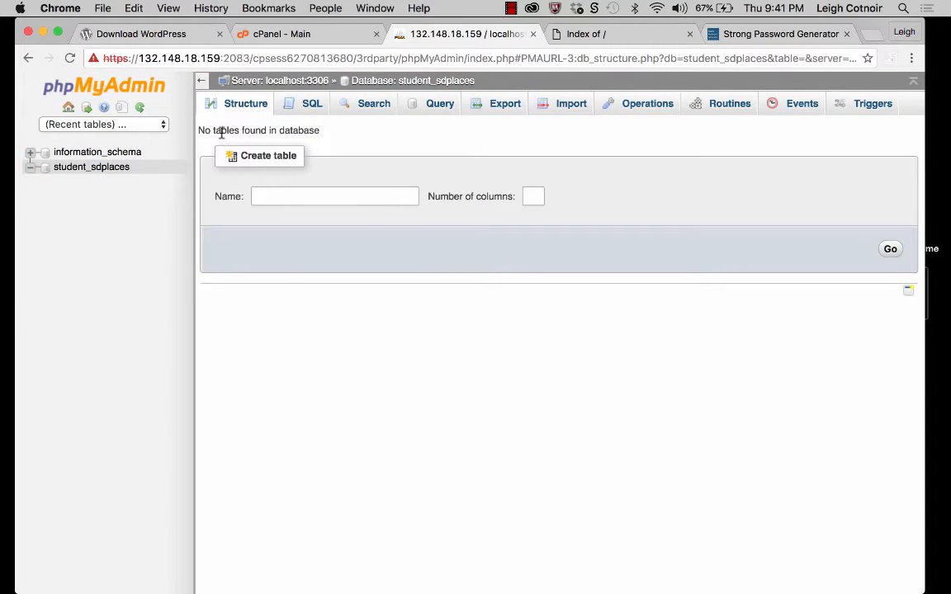